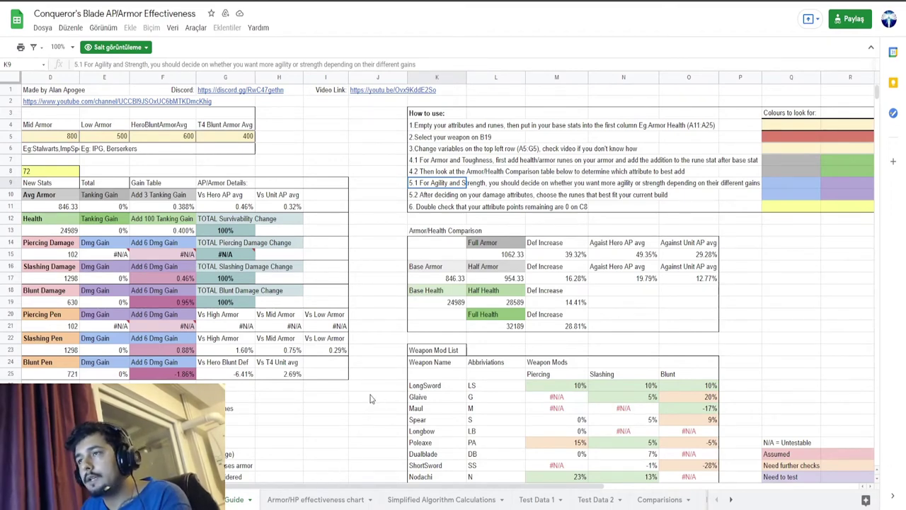
# Step: Examine the Variables headings from Hero avgAP to T4 Blunt Armor Avg and the Attribute remaining cell D8
pyautogui.moveTo(437, 487); pyautogui.dragTo(320, 488)
pyautogui.scroll(-3, 417, 455)
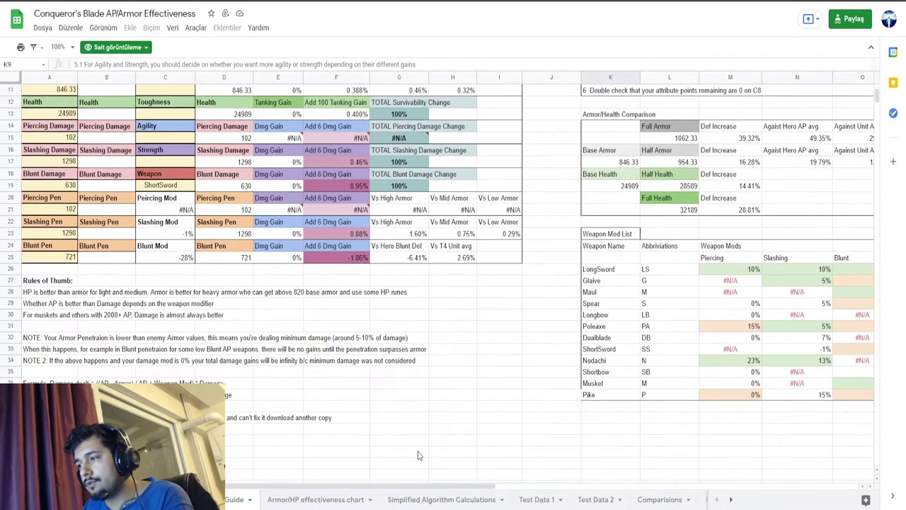
pyautogui.scroll(3, 417, 455)
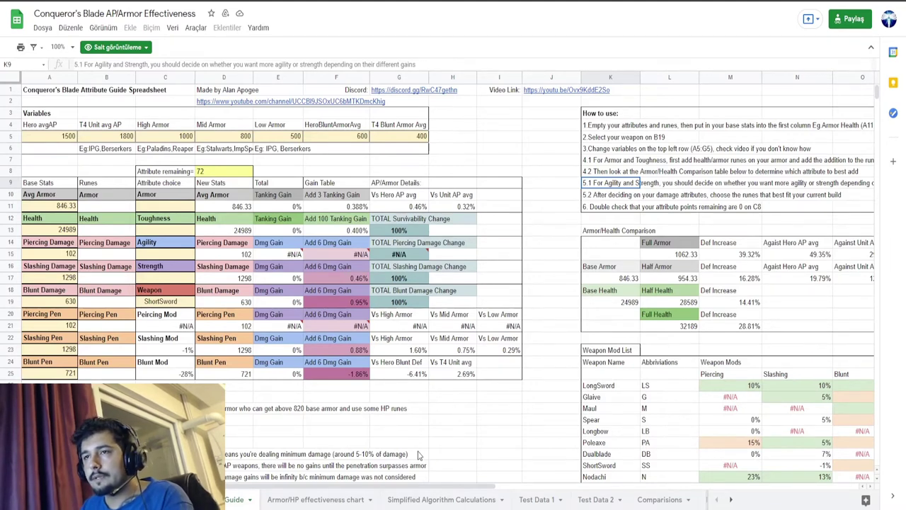
pyautogui.click(36, 121)
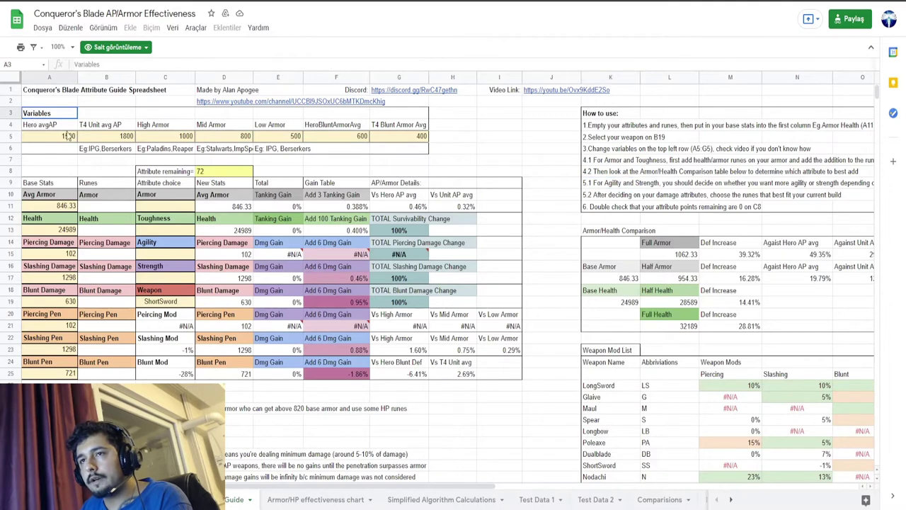
pyautogui.click(62, 134)
pyautogui.click(117, 128)
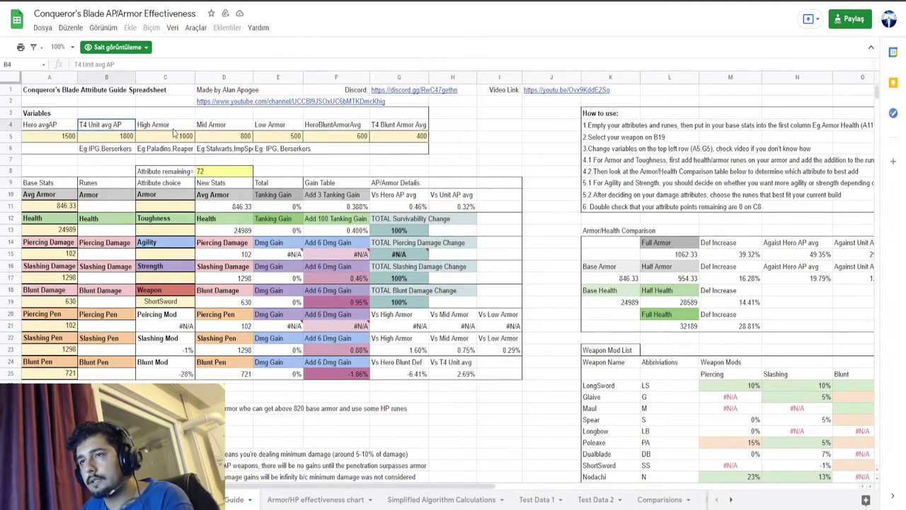
pyautogui.click(171, 128)
pyautogui.click(216, 129)
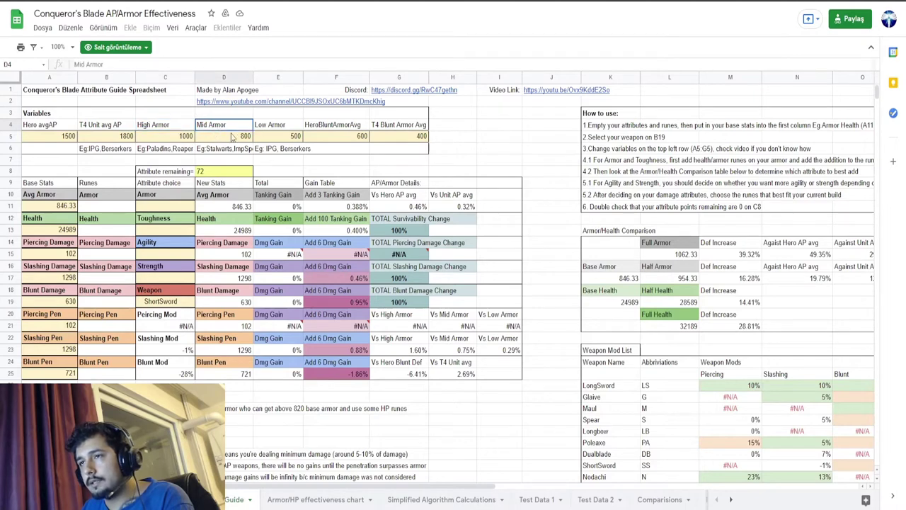
pyautogui.click(277, 129)
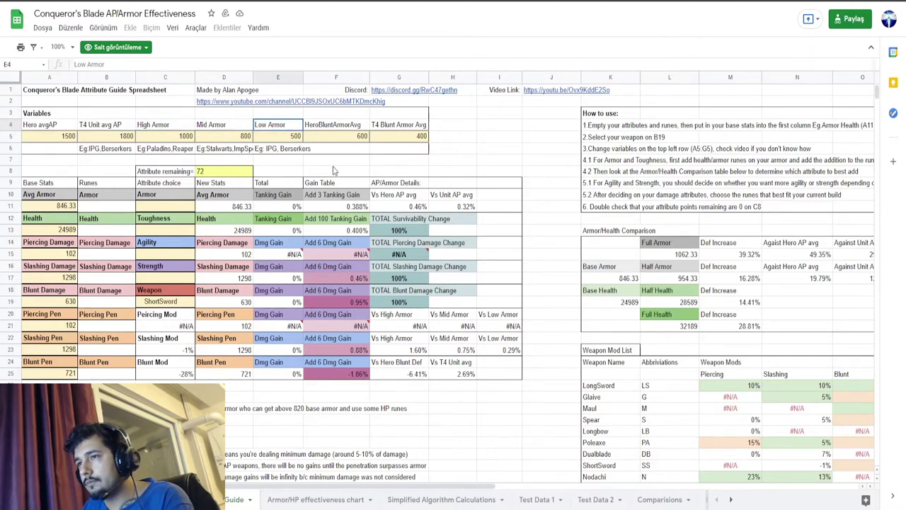
pyautogui.click(330, 130)
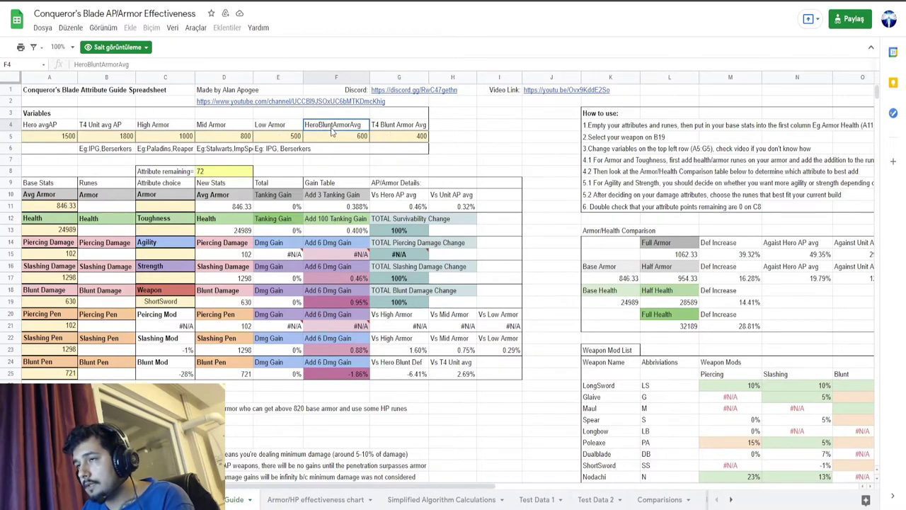
pyautogui.click(392, 128)
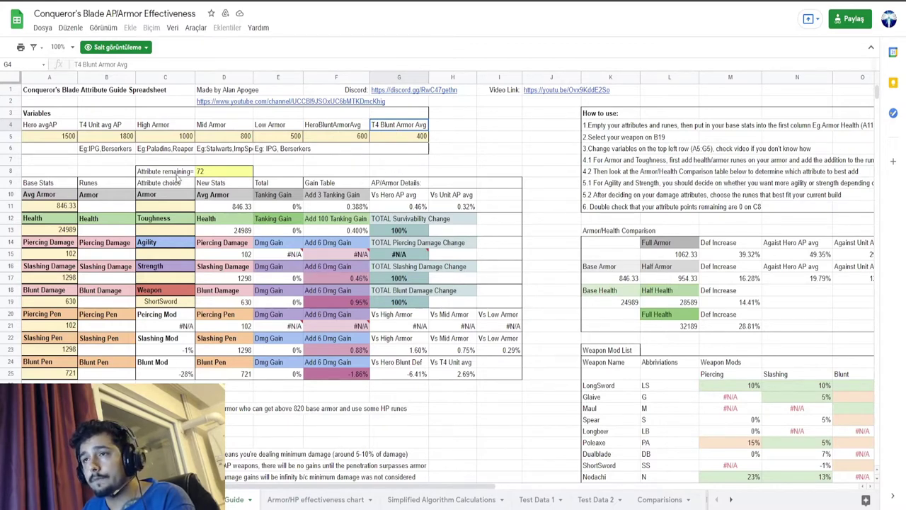
pyautogui.click(220, 172)
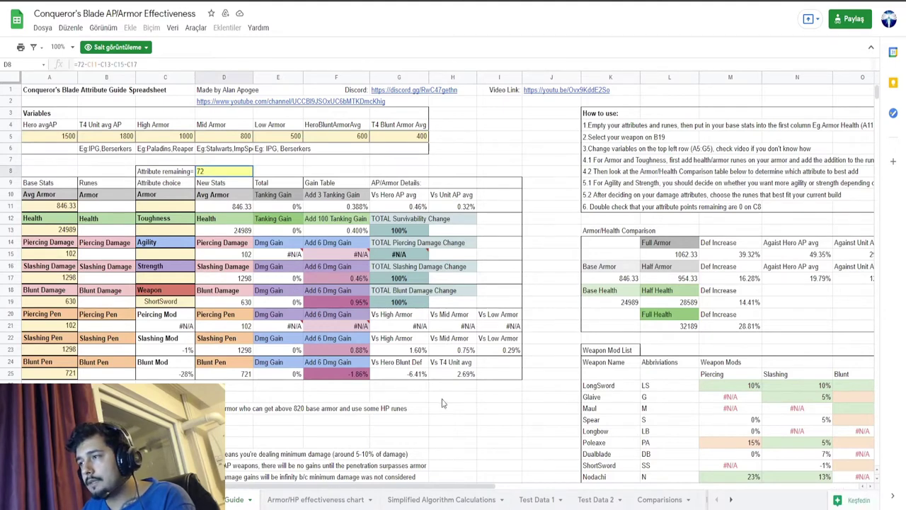
# Step: Read the first How to use instruction and locate the base stats range A11:A25 it refers to
pyautogui.moveTo(394, 488); pyautogui.dragTo(429, 487)
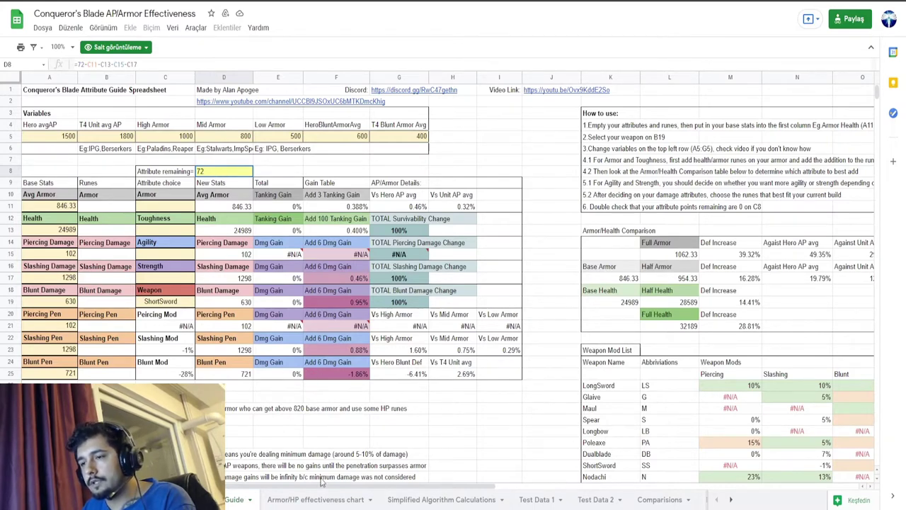
pyautogui.moveTo(321, 480); pyautogui.dragTo(446, 482)
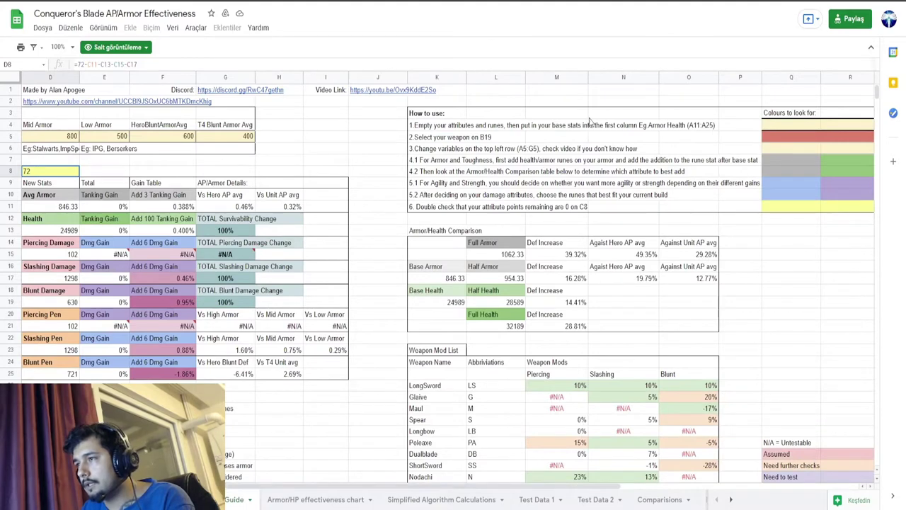
pyautogui.click(462, 126)
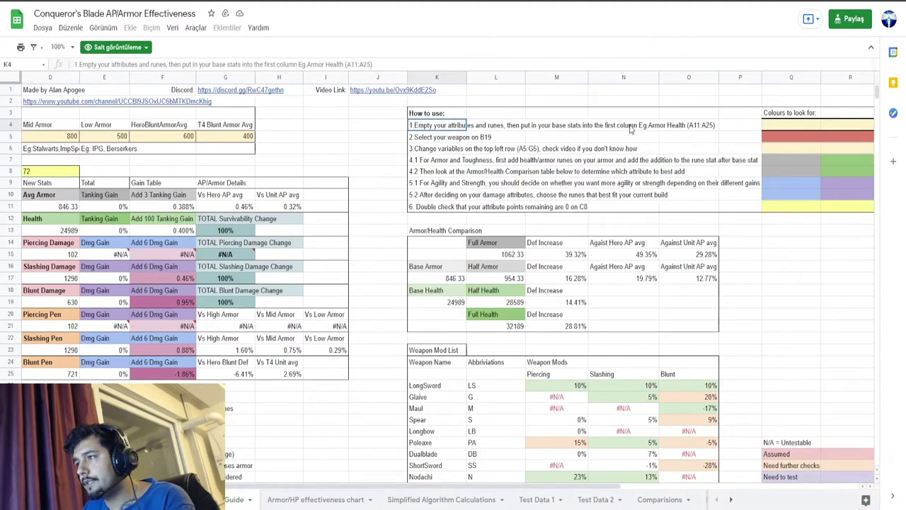
pyautogui.click(697, 127)
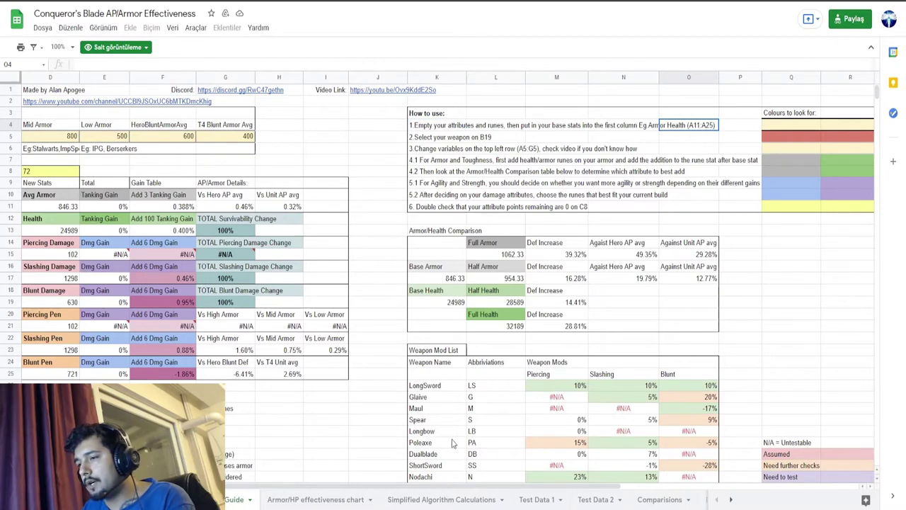
pyautogui.moveTo(453, 487); pyautogui.dragTo(251, 493)
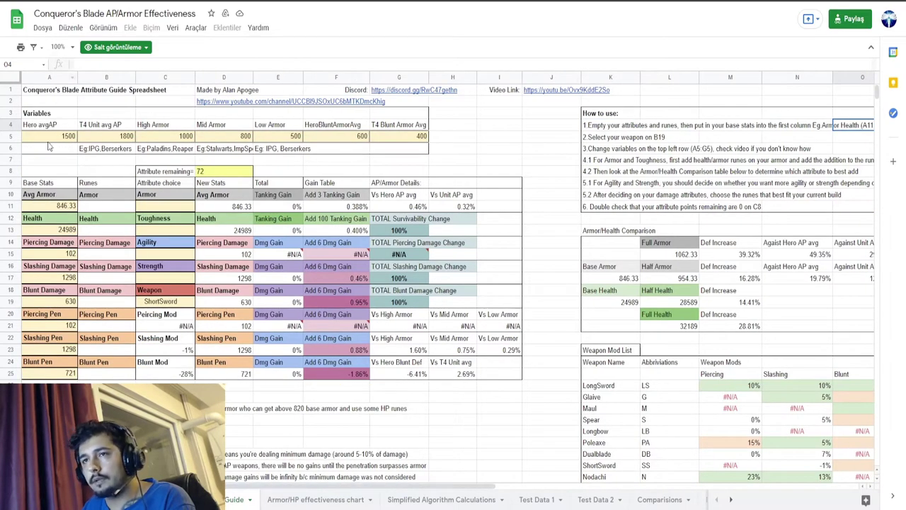
pyautogui.click(40, 209)
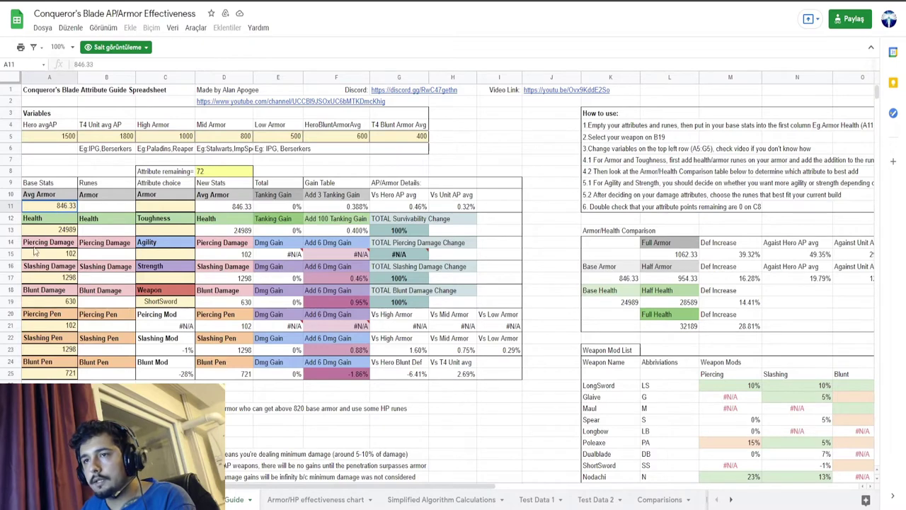
pyautogui.click(49, 373)
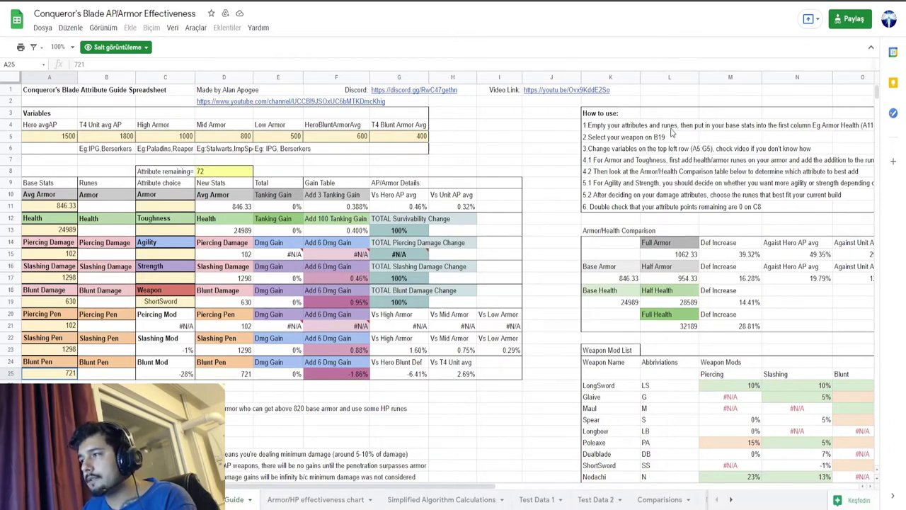
# Step: Go through the base stats from Avg Armor to Blunt Damage and check the first instruction's colours under Colours to look for
pyautogui.click(54, 207)
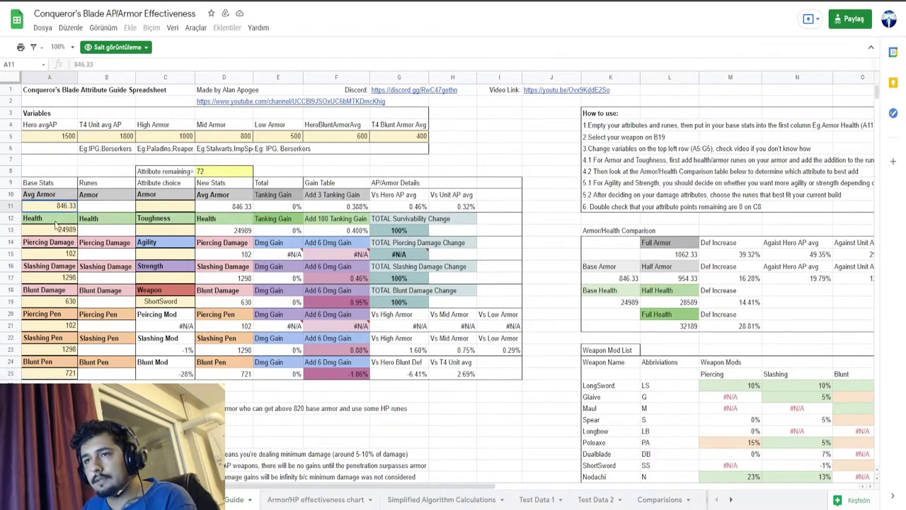
pyautogui.click(57, 231)
pyautogui.click(56, 256)
pyautogui.click(58, 281)
pyautogui.click(60, 300)
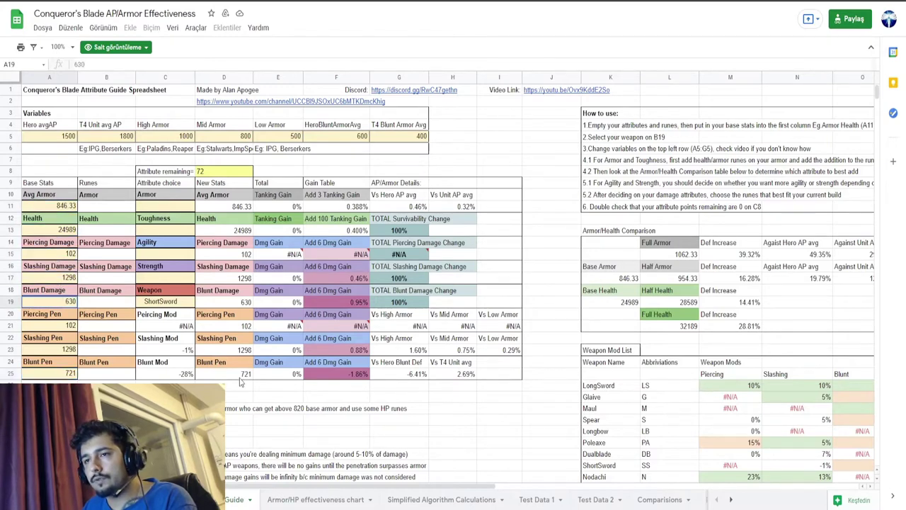
pyautogui.moveTo(365, 487); pyautogui.dragTo(467, 487)
pyautogui.click(797, 126)
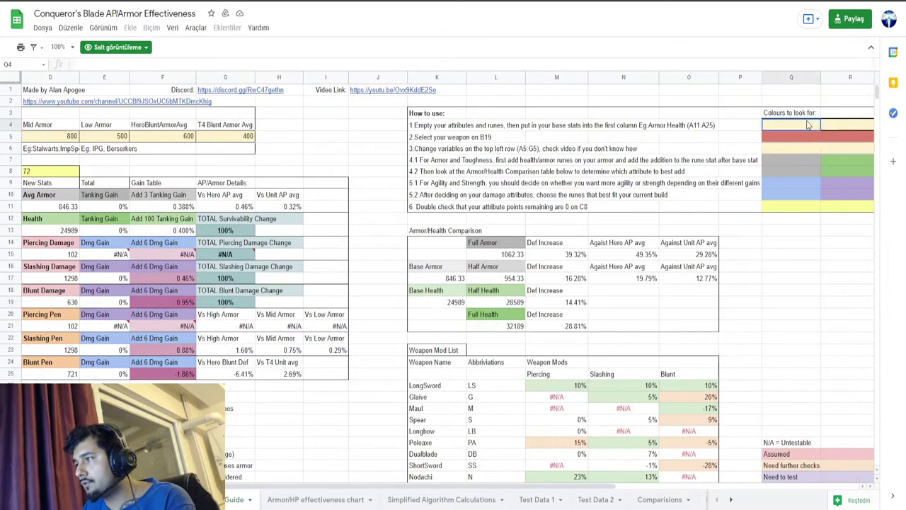
pyautogui.click(840, 126)
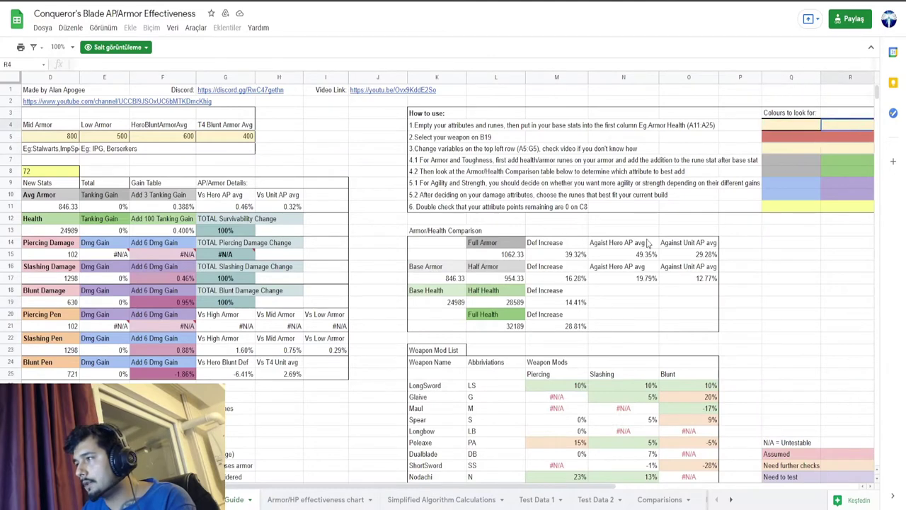
# Step: Read the second instruction about selecting a weapon and inspect cell B19 and the Weapon cell C19
pyautogui.click(463, 138)
pyautogui.moveTo(442, 488); pyautogui.dragTo(338, 484)
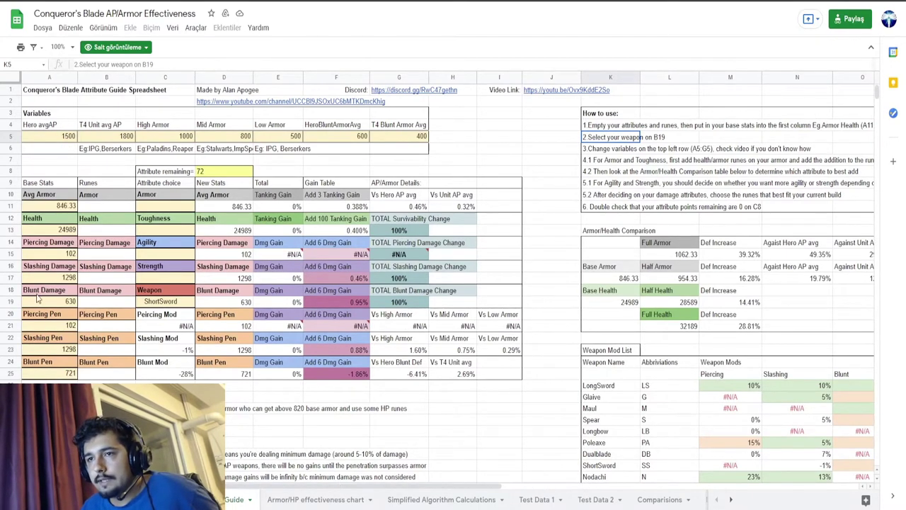
pyautogui.click(120, 304)
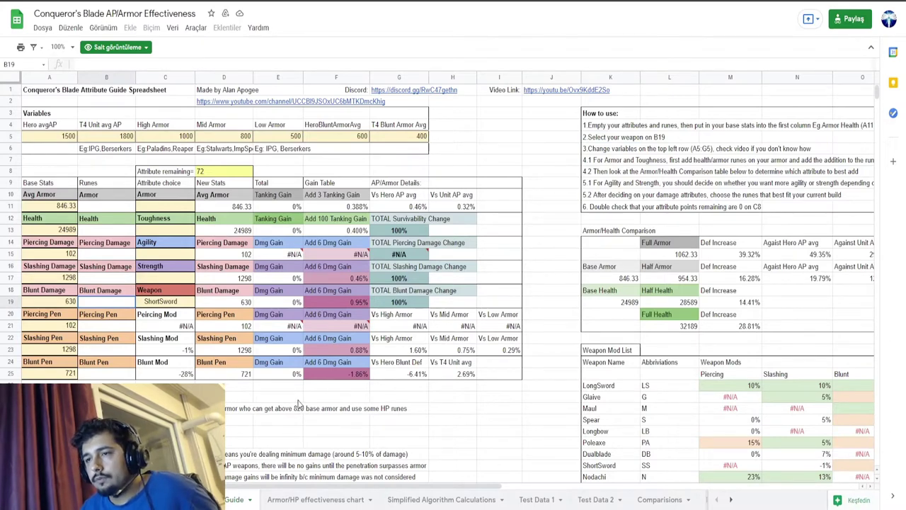
pyautogui.click(164, 302)
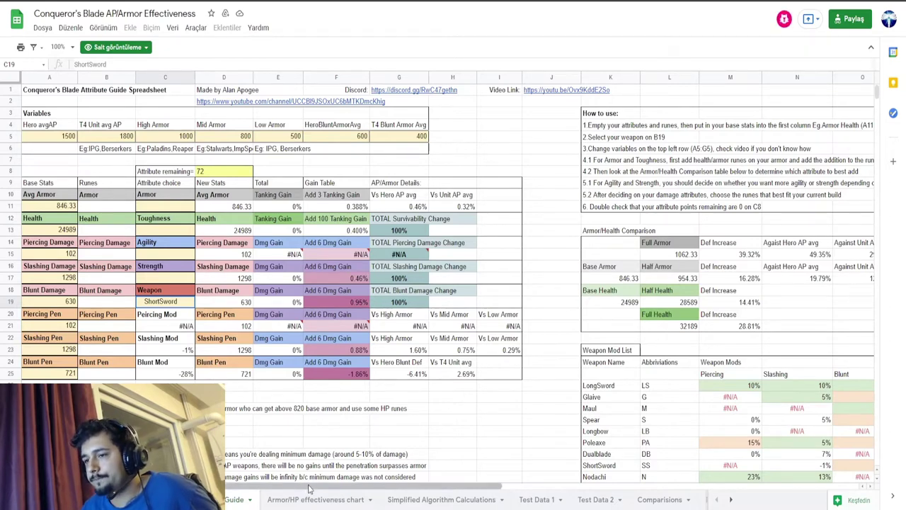
# Step: Read the third instruction about changing variables and locate the first and last cells of A5:G5
pyautogui.moveTo(357, 485); pyautogui.dragTo(385, 485)
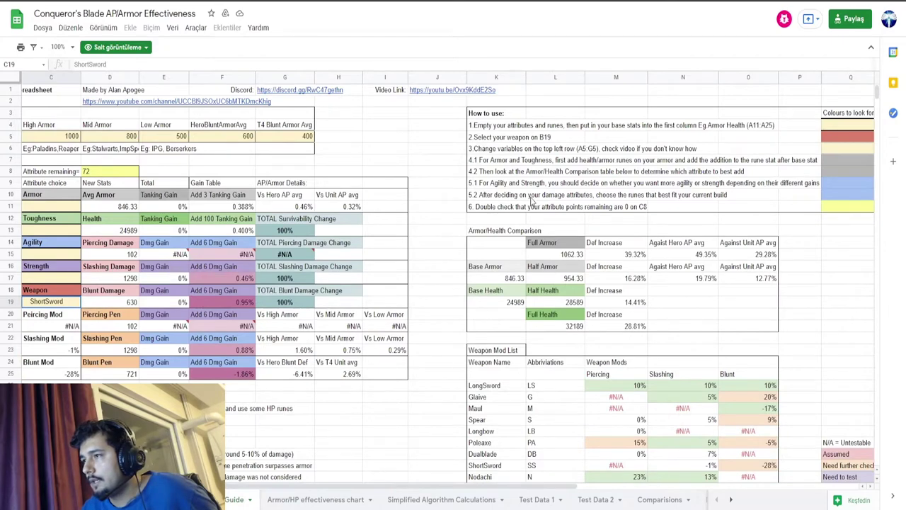
pyautogui.click(517, 151)
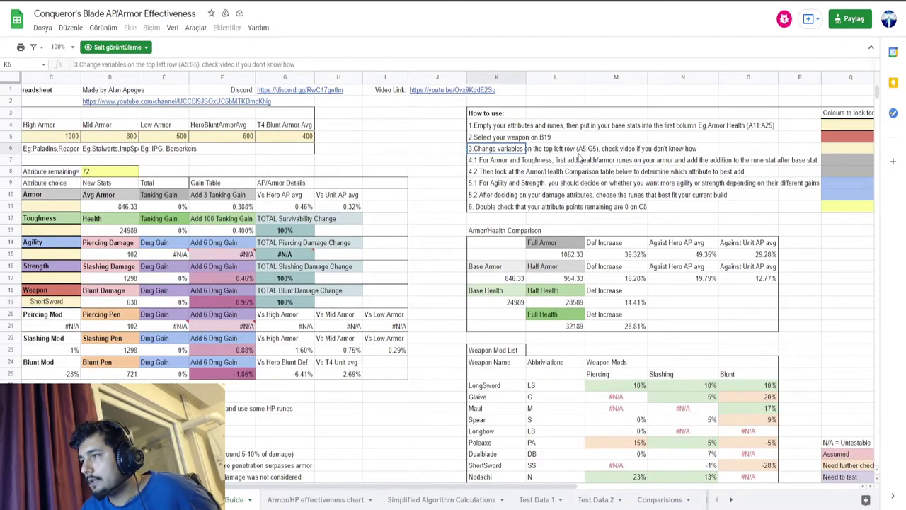
pyautogui.moveTo(395, 488); pyautogui.dragTo(367, 488)
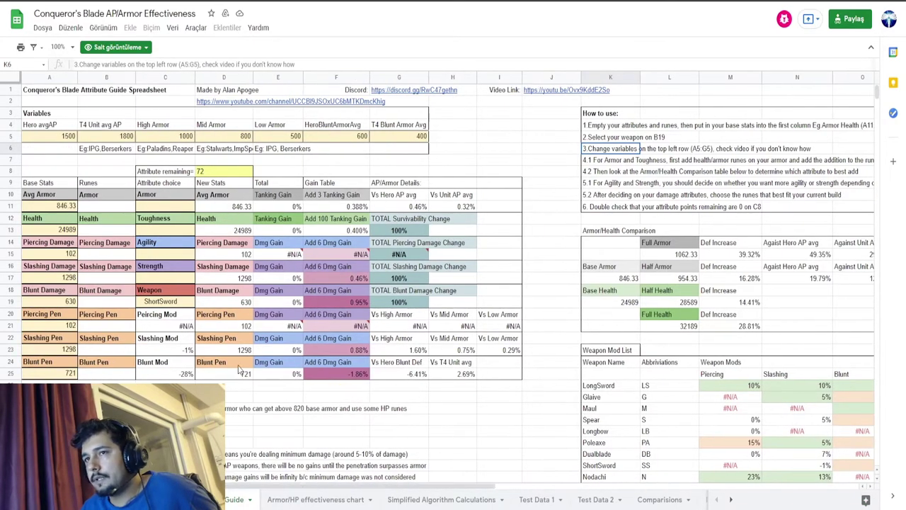
pyautogui.click(57, 139)
pyautogui.click(400, 141)
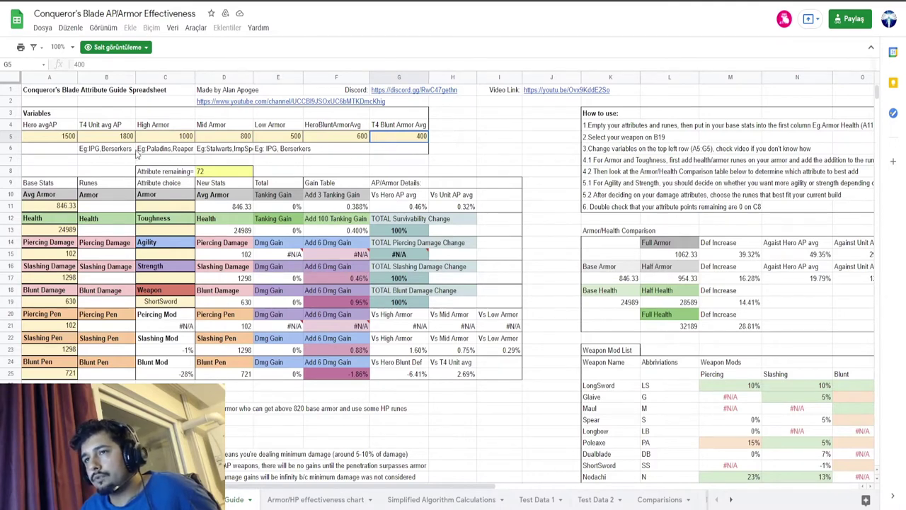
# Step: Inspect the example units in row 6 for T4 Unit avg AP and for High, Mid and Low Armor
pyautogui.click(106, 151)
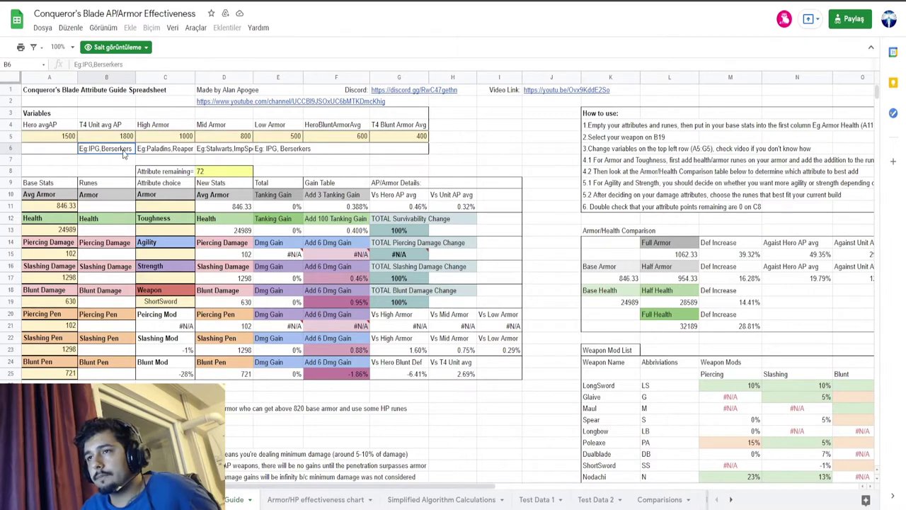
pyautogui.click(173, 154)
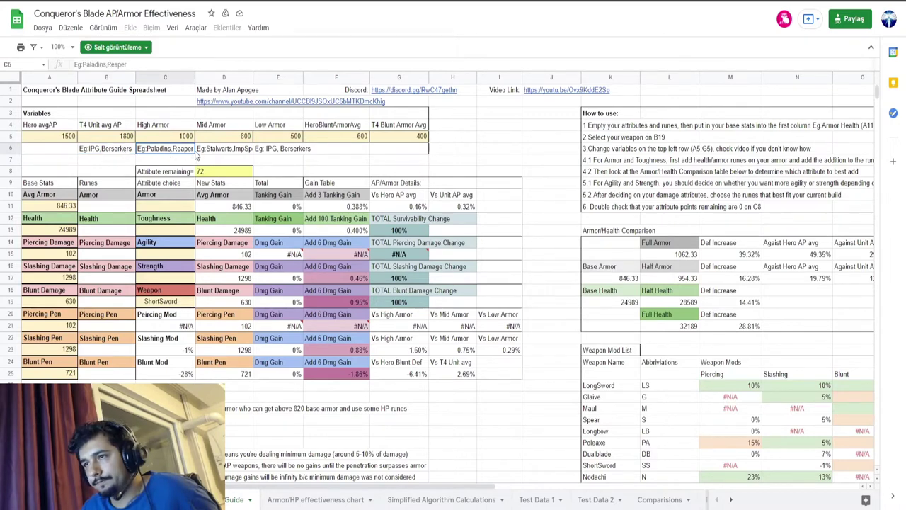
pyautogui.click(245, 157)
pyautogui.click(291, 155)
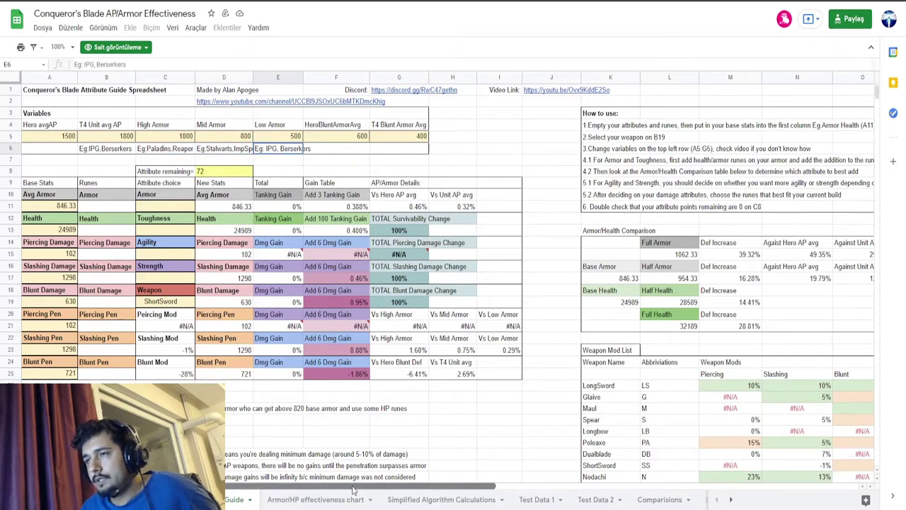
# Step: Read instruction 4.1 about Armor and Toughness runes and check its grey and green cells under Colours to look for
pyautogui.moveTo(349, 484); pyautogui.dragTo(458, 488)
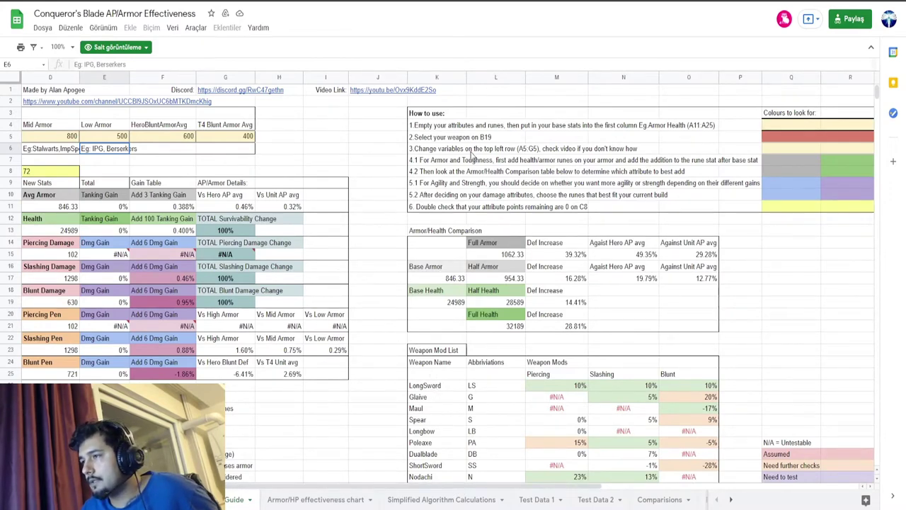
pyautogui.click(448, 163)
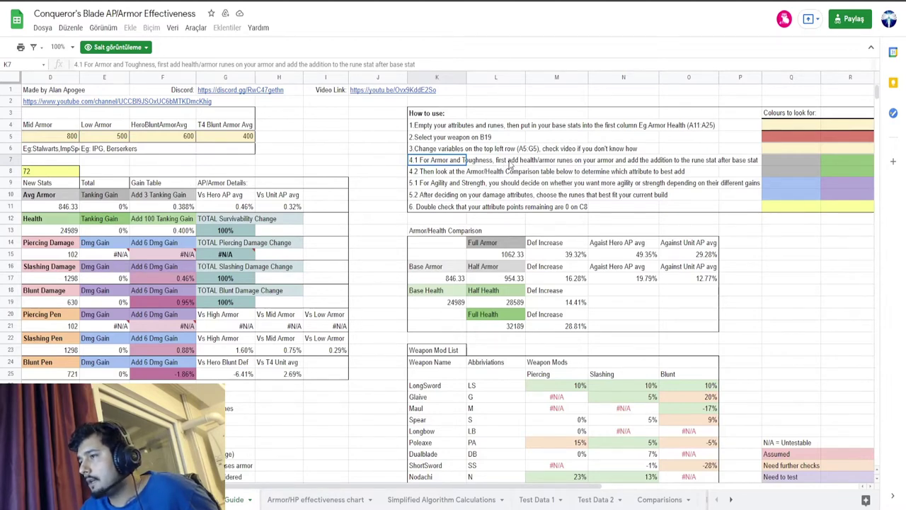
pyautogui.click(535, 166)
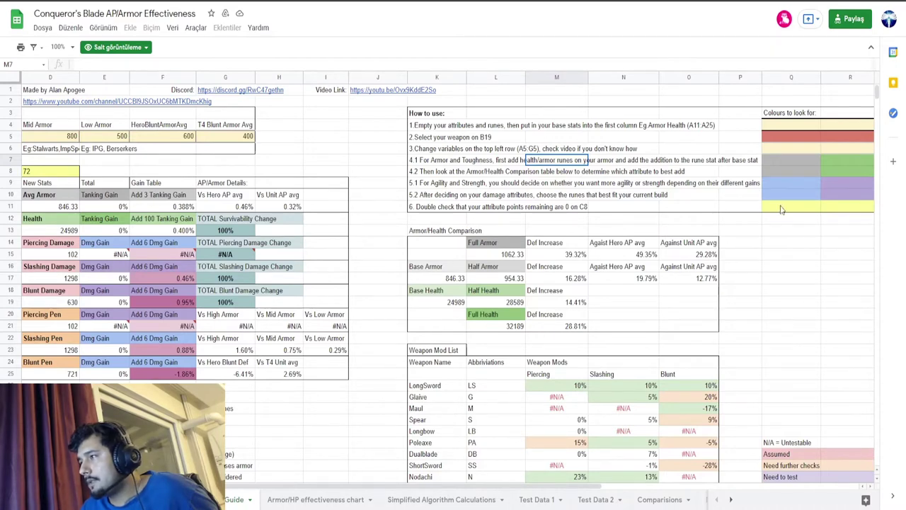
pyautogui.click(800, 162)
pyautogui.click(840, 163)
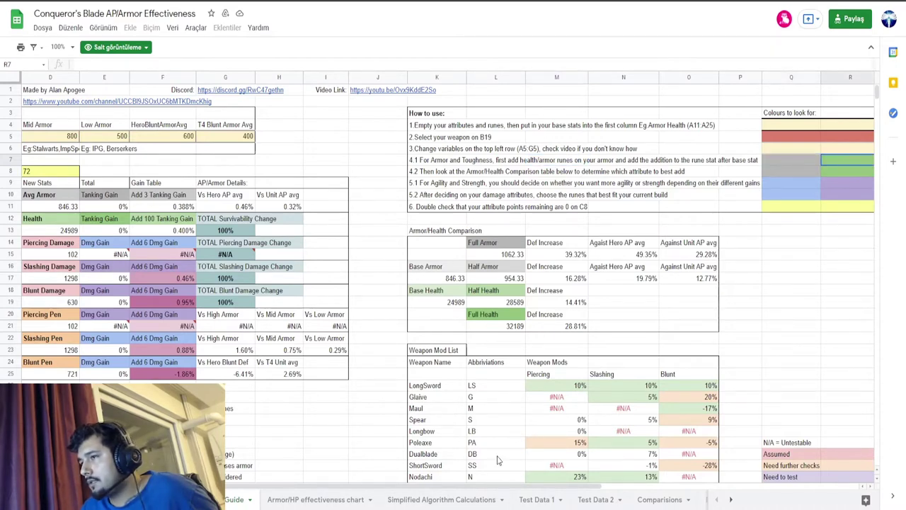
pyautogui.moveTo(450, 489); pyautogui.dragTo(409, 488)
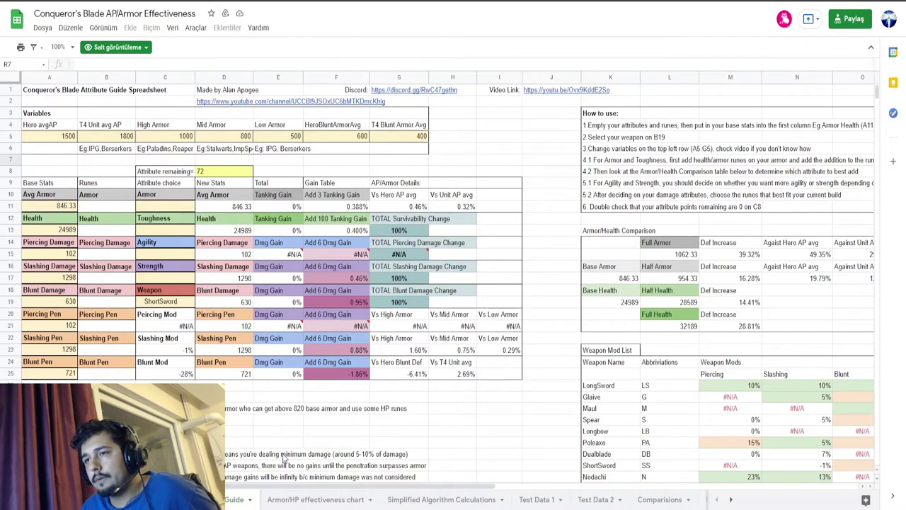
# Step: Compare the Add 3 Tanking Gain and Add 100 Tanking Gain headings in the Gain Table
pyautogui.click(329, 221)
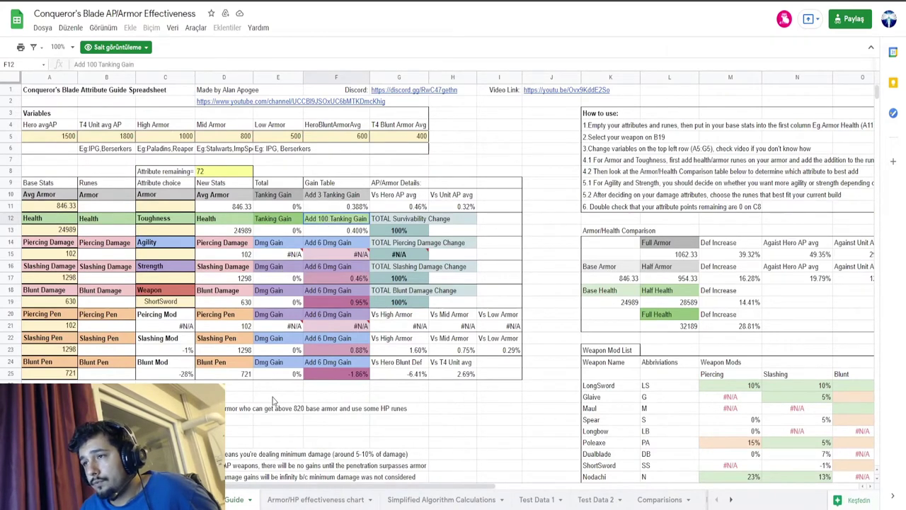
pyautogui.click(338, 196)
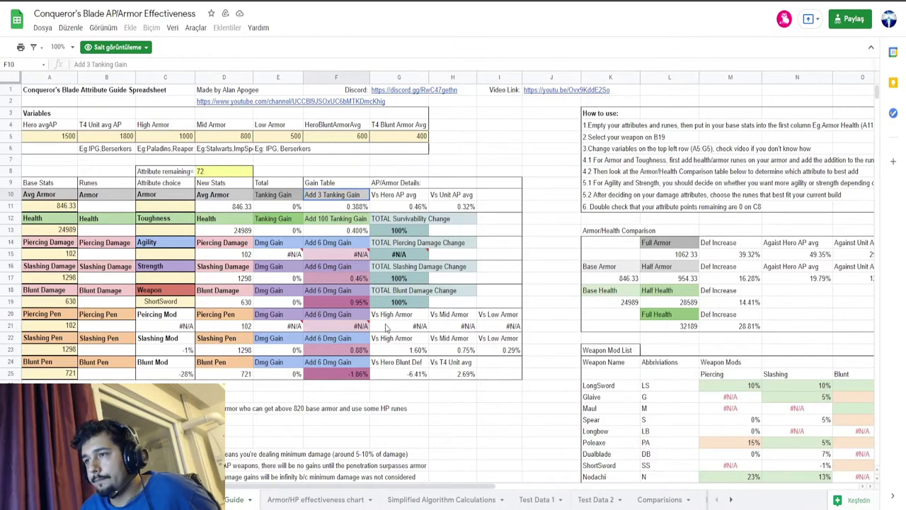
pyautogui.click(352, 224)
pyautogui.click(347, 202)
pyautogui.click(352, 226)
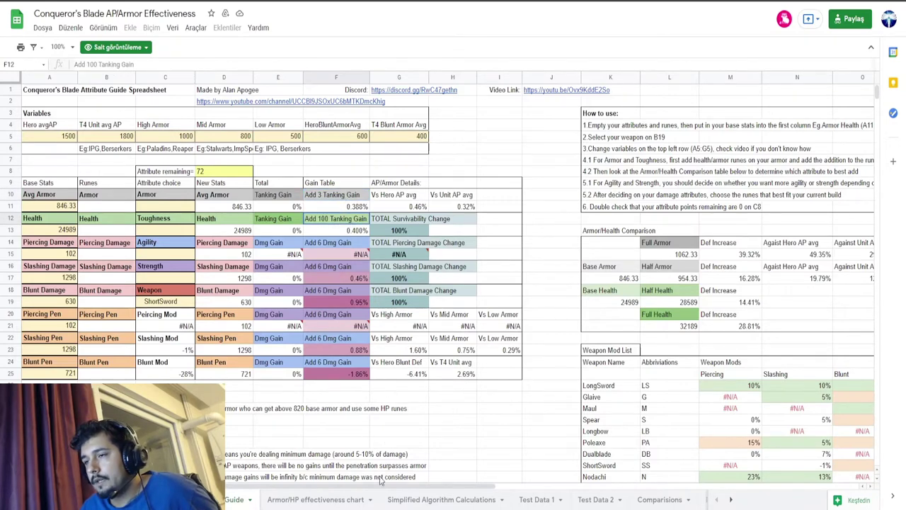
# Step: Read instructions 5.1 to 6 and check the Add 6 Dmg Gain headings for Slashing Pen and Blunt Pen
pyautogui.click(634, 183)
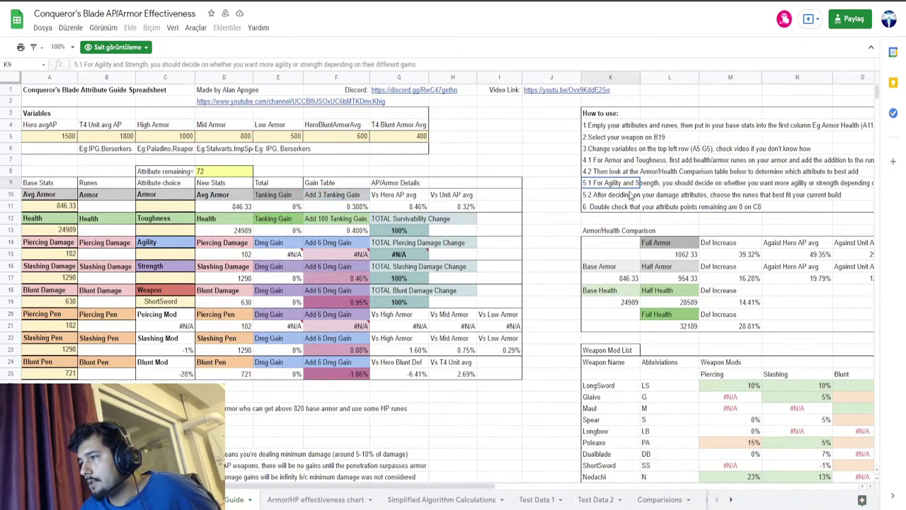
pyautogui.click(630, 195)
pyautogui.click(625, 207)
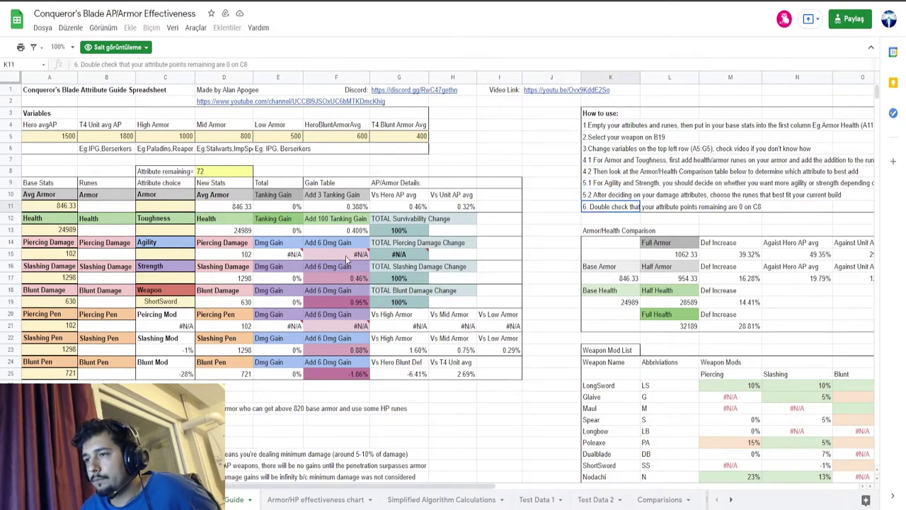
pyautogui.click(341, 338)
pyautogui.click(344, 362)
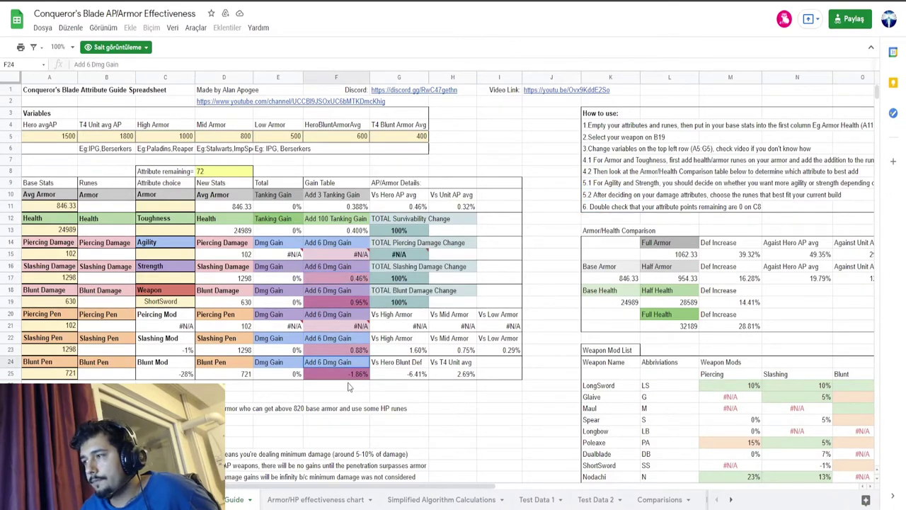
# Step: Reread instruction 6 about double checking the remaining attribute points on C8
pyautogui.click(627, 207)
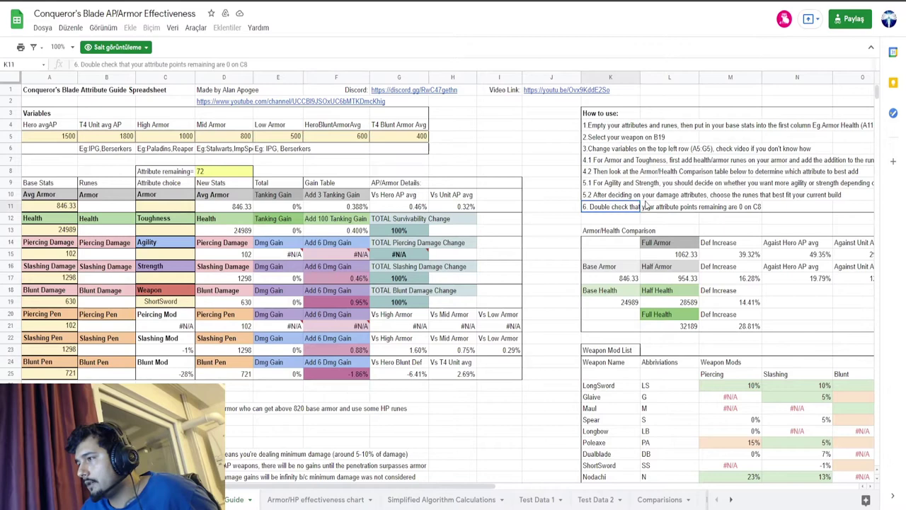
pyautogui.click(743, 207)
pyautogui.click(615, 210)
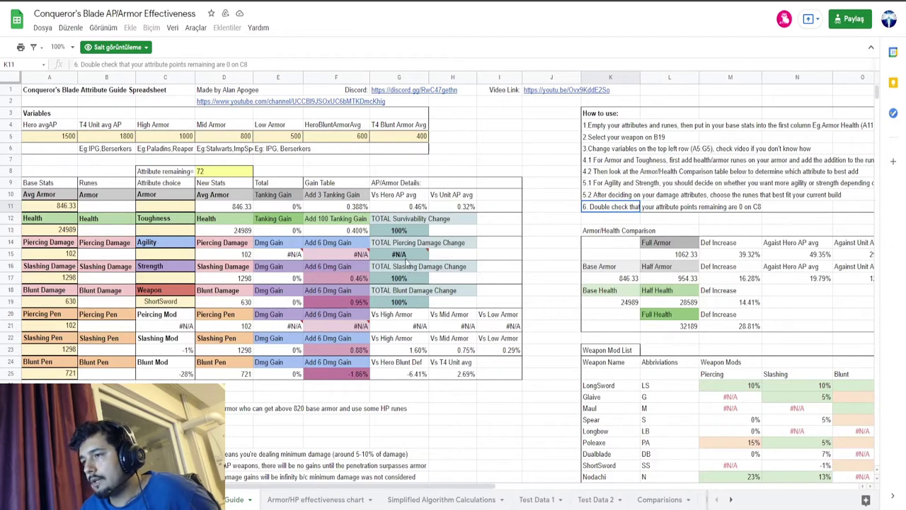
# Step: Inspect the TOTAL Survivability, Piercing, Slashing and Blunt Damage Change cells under AP/Armor Details
pyautogui.click(400, 232)
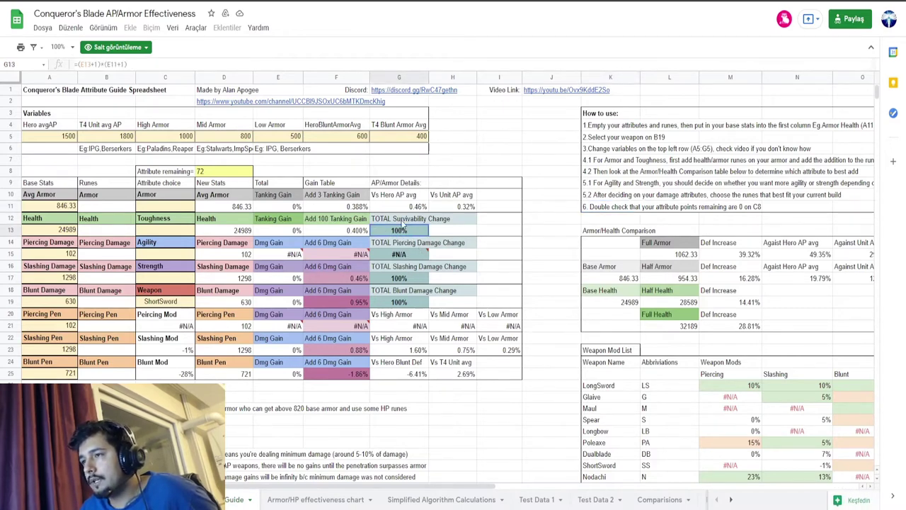
pyautogui.click(407, 221)
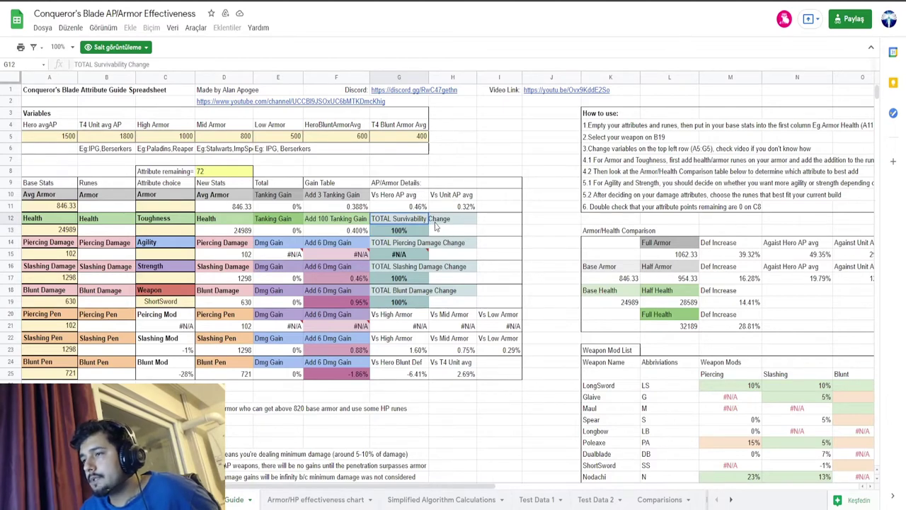
pyautogui.click(405, 233)
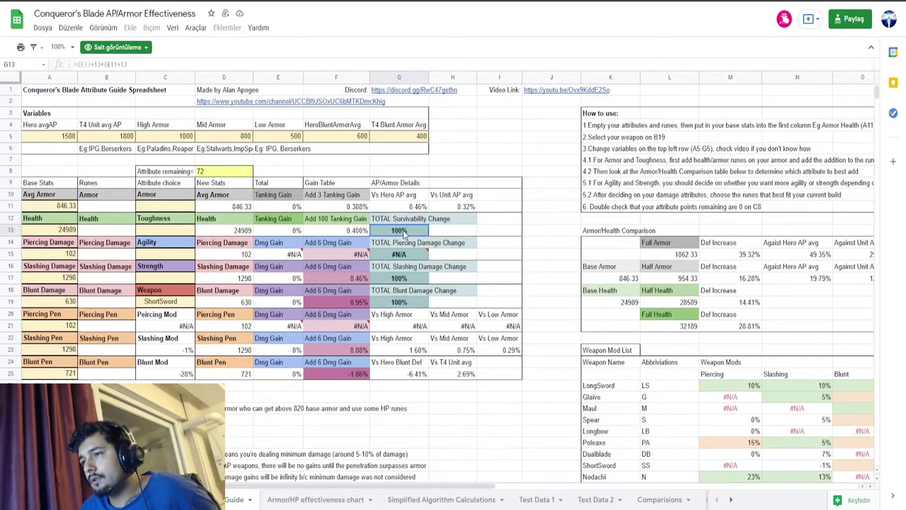
pyautogui.click(405, 256)
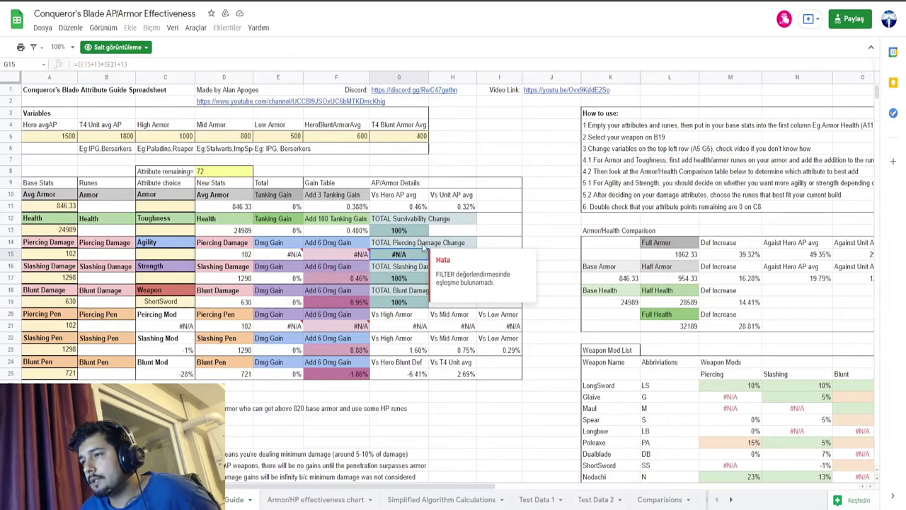
pyautogui.click(401, 278)
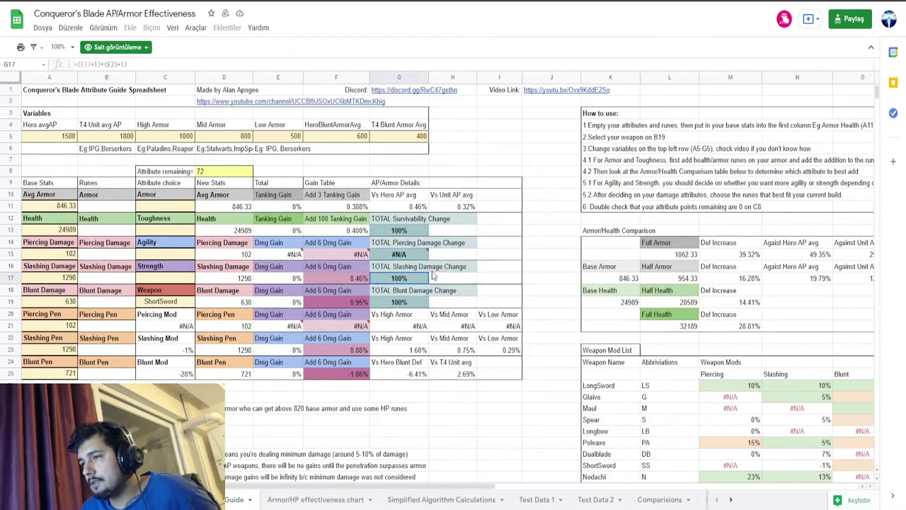
pyautogui.click(411, 300)
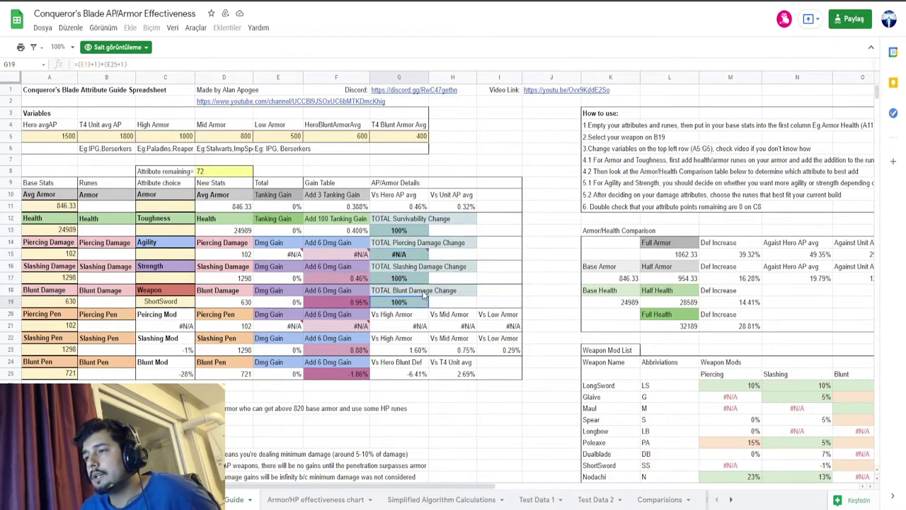
# Step: Examine the formula behind TOTAL Survivability Change in G13, along with the Slashing and Blunt Damage Change cells G17 and G19
pyautogui.click(406, 232)
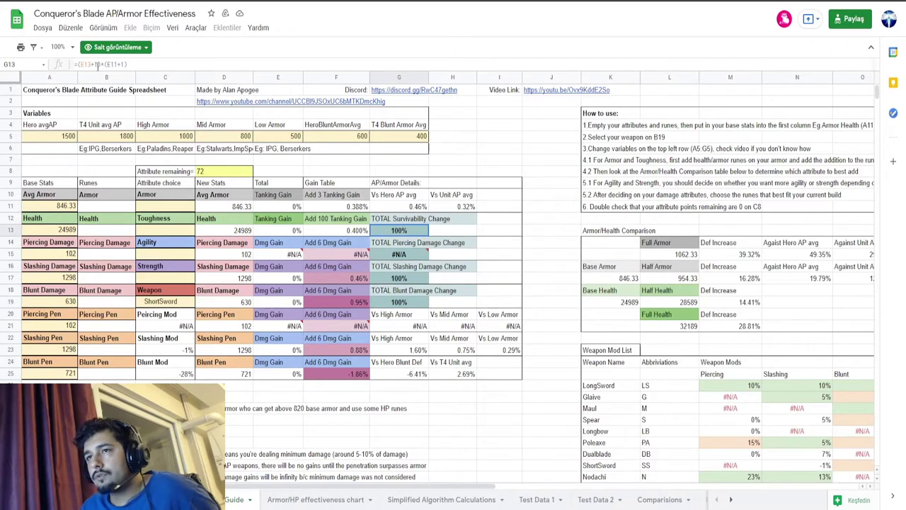
pyautogui.moveTo(79, 63); pyautogui.dragTo(128, 63)
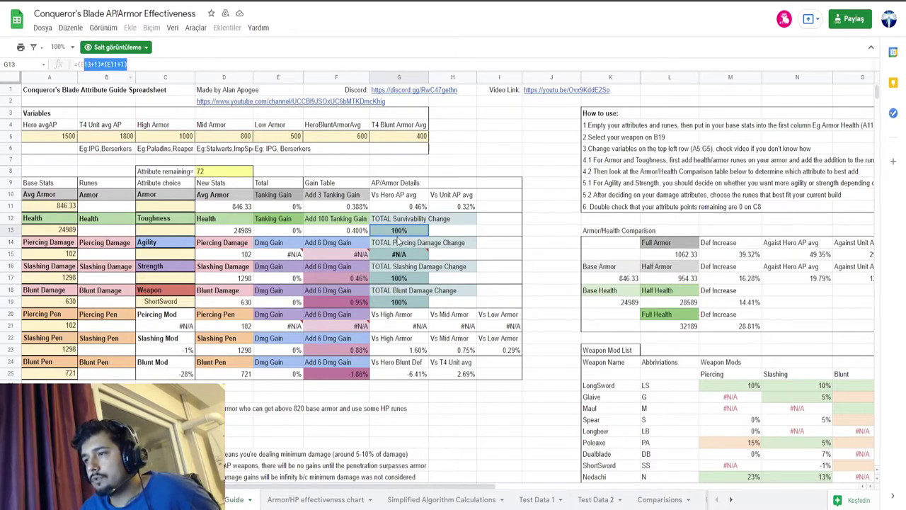
pyautogui.click(405, 281)
pyautogui.click(406, 302)
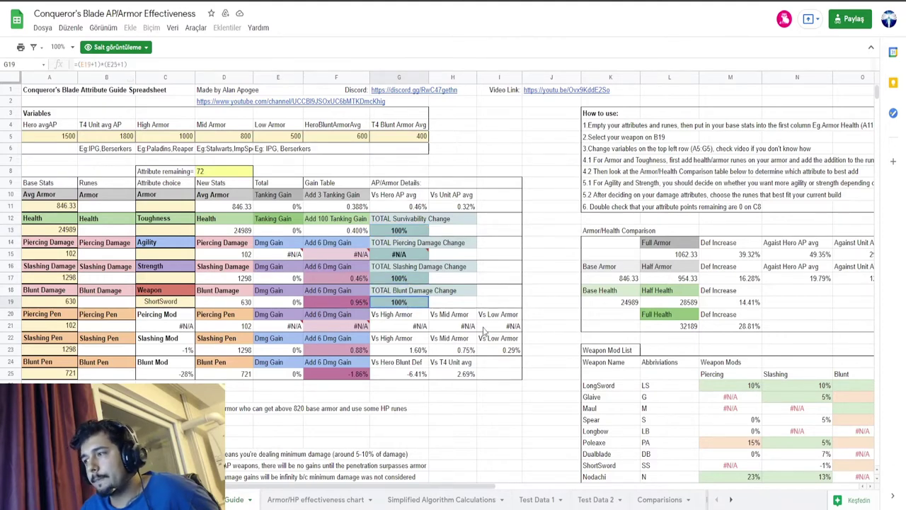
# Step: Read the Rules of Thumb on HP versus armor, AP versus damage, and muskets with 2000+ AP in rows 28 to 30
pyautogui.scroll(-3, 431, 310)
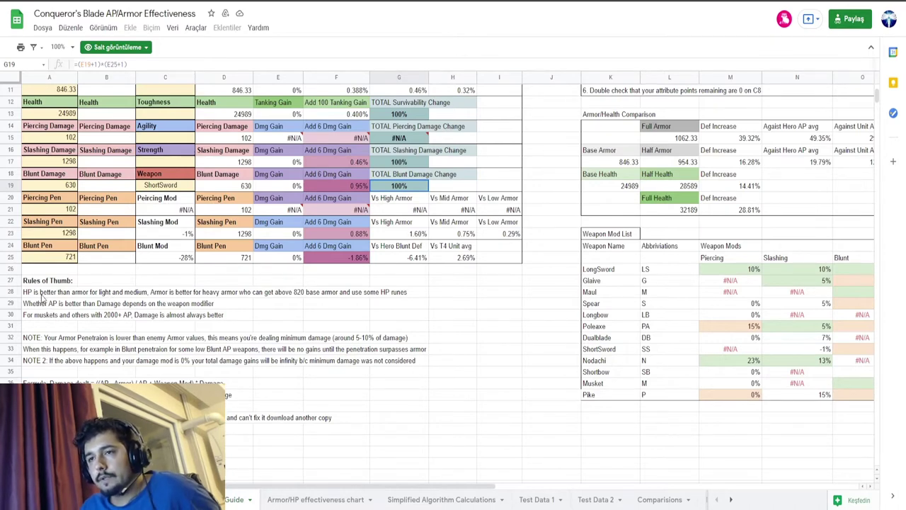
pyautogui.click(103, 293)
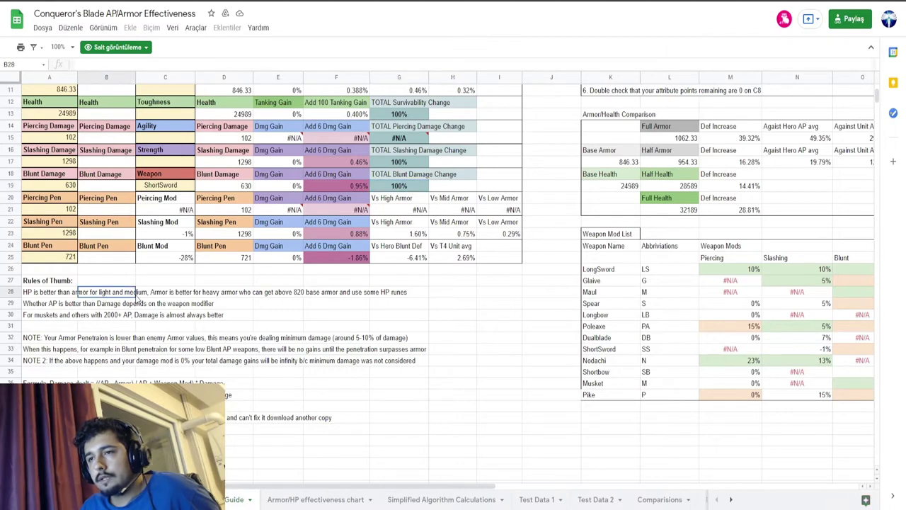
pyautogui.click(46, 294)
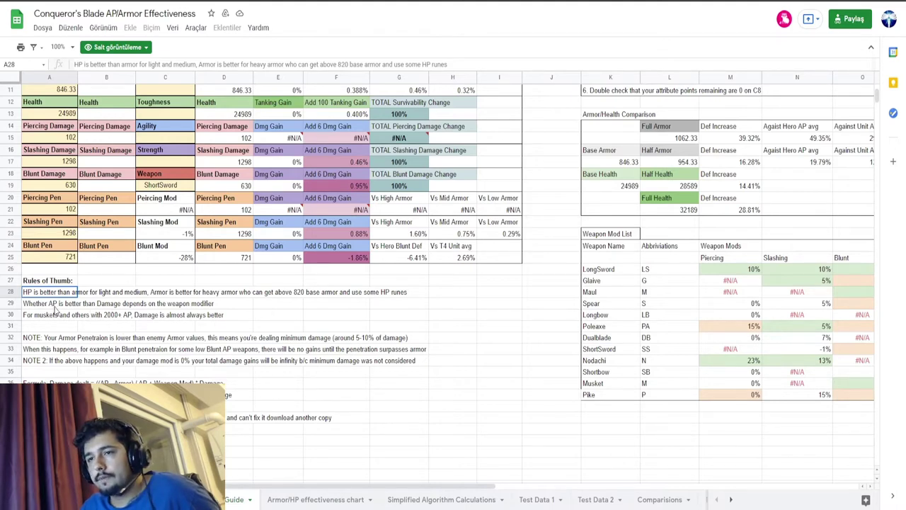
pyautogui.click(58, 316)
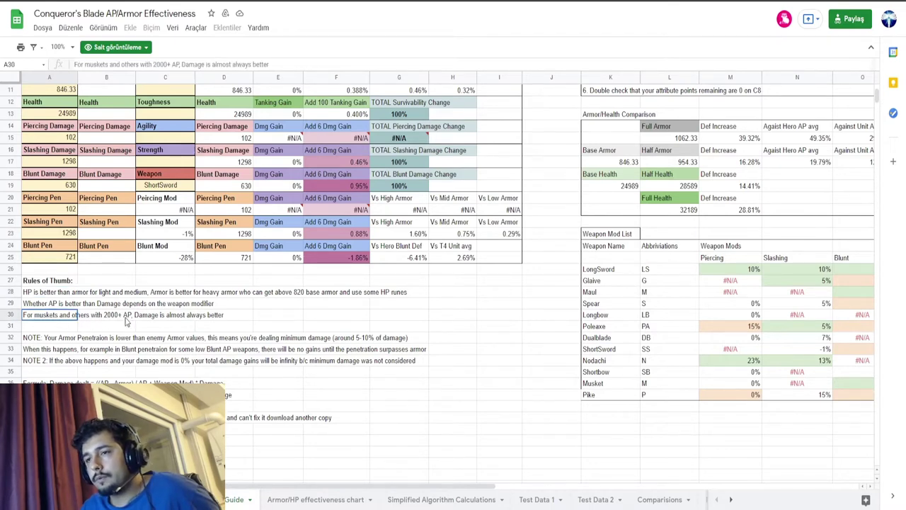
pyautogui.click(154, 316)
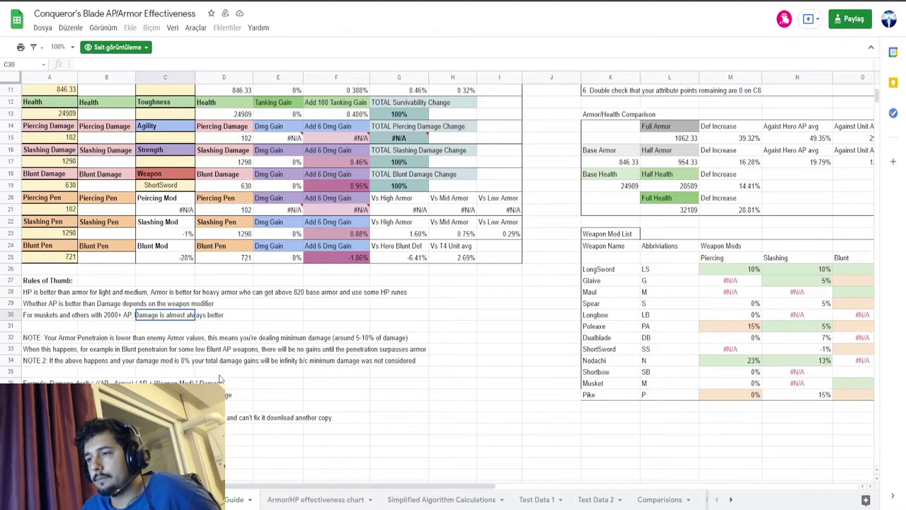
# Step: Read the two armor penetration notes and the full and simplified damage formulas in rows 32 to 37
pyautogui.click(65, 341)
pyautogui.click(68, 362)
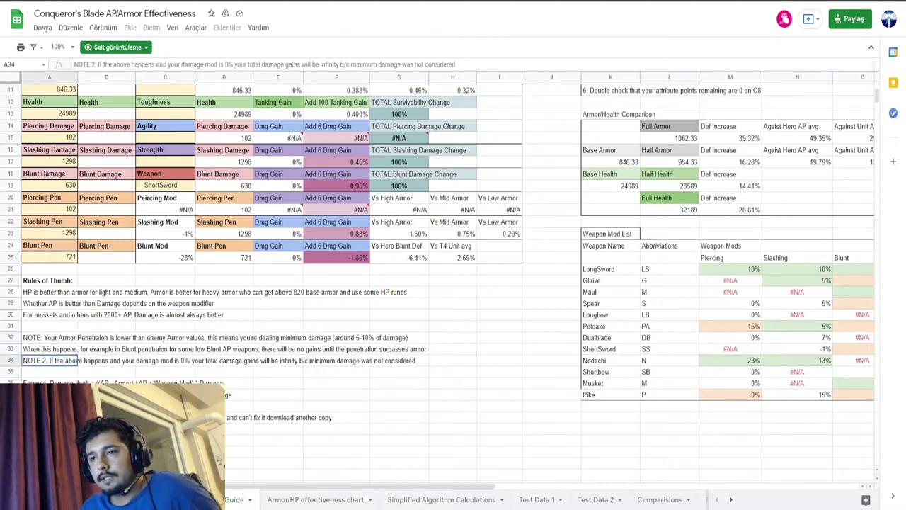
pyautogui.press('Down')
pyautogui.press('Down')
pyautogui.press('Down')
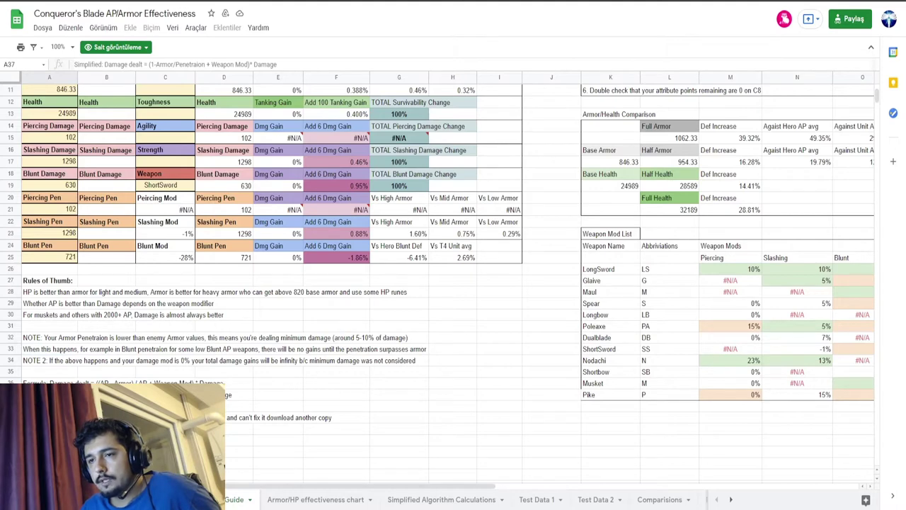
pyautogui.press('Up')
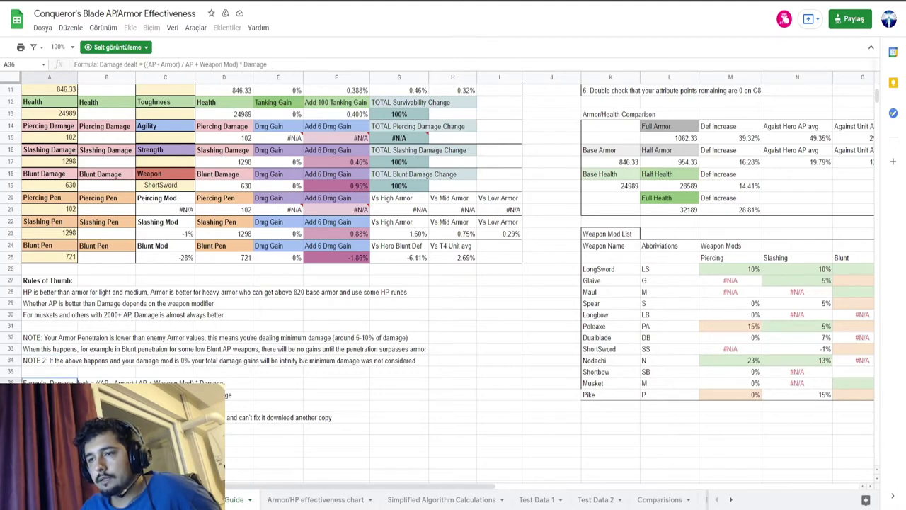
# Step: Read Step 1 of the step-based guide about taking off in-game runes and resetting attributes
pyautogui.scroll(3, 439, 234)
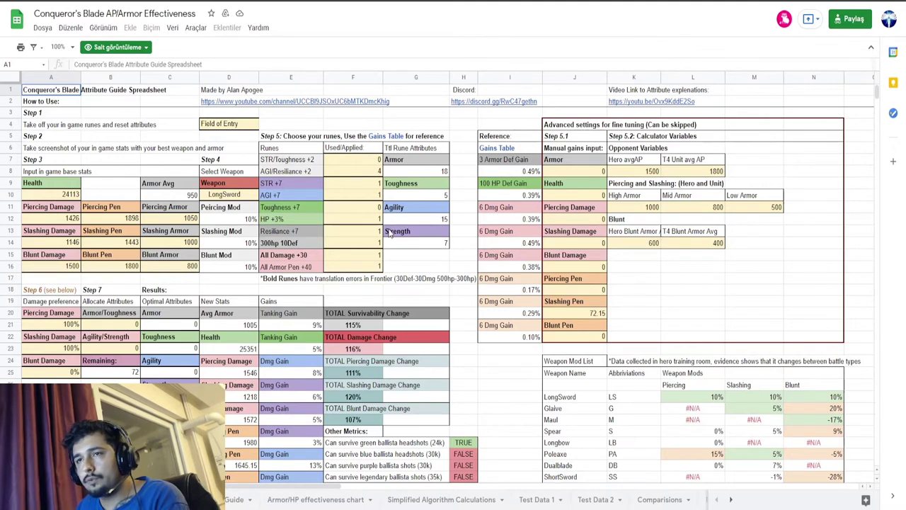
pyautogui.click(33, 115)
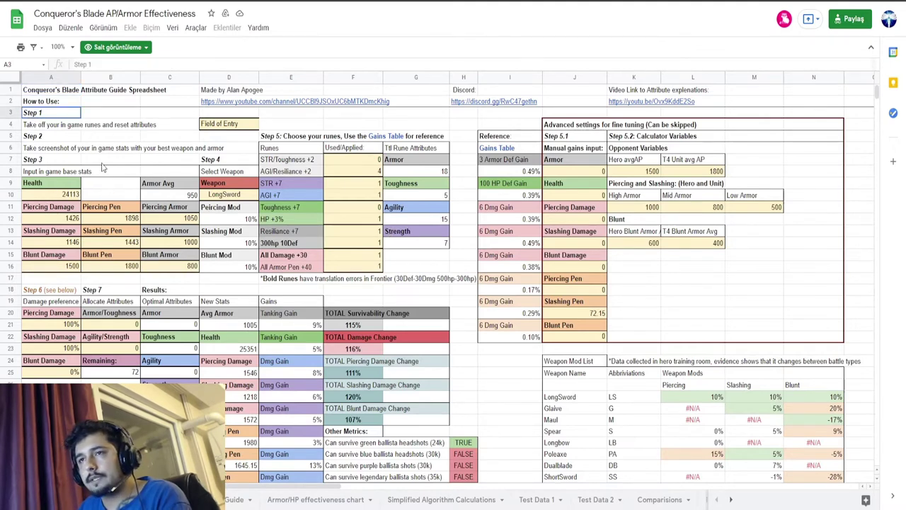
pyautogui.click(38, 126)
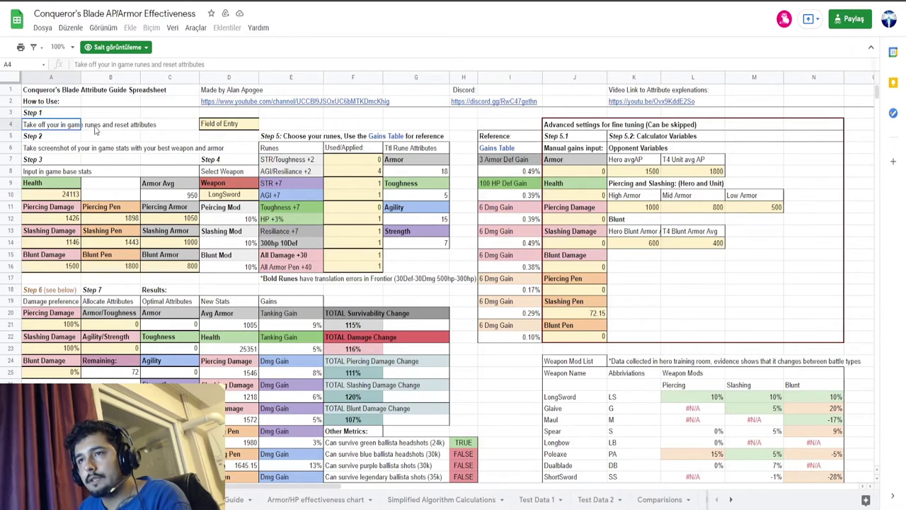
pyautogui.click(97, 127)
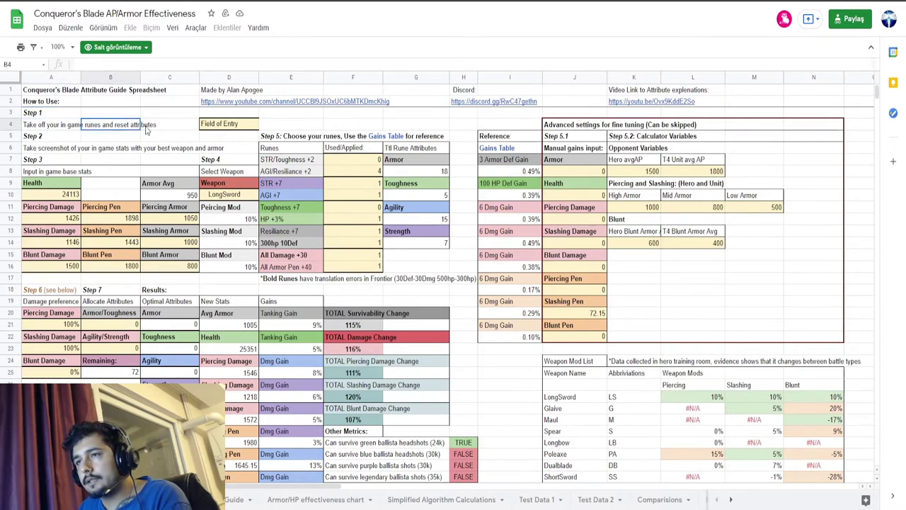
# Step: Read Step 2 about taking a screenshot of the in-game stats with the best weapon and armor
pyautogui.click(51, 153)
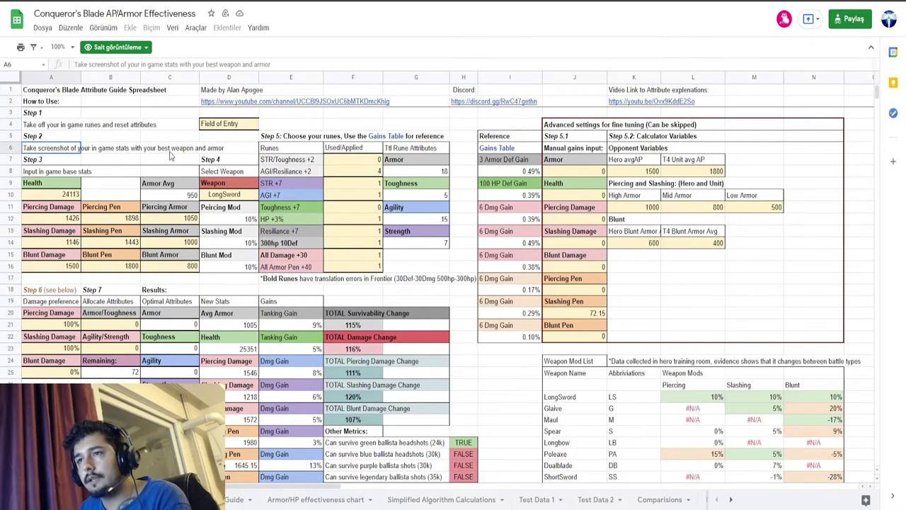
pyautogui.click(178, 152)
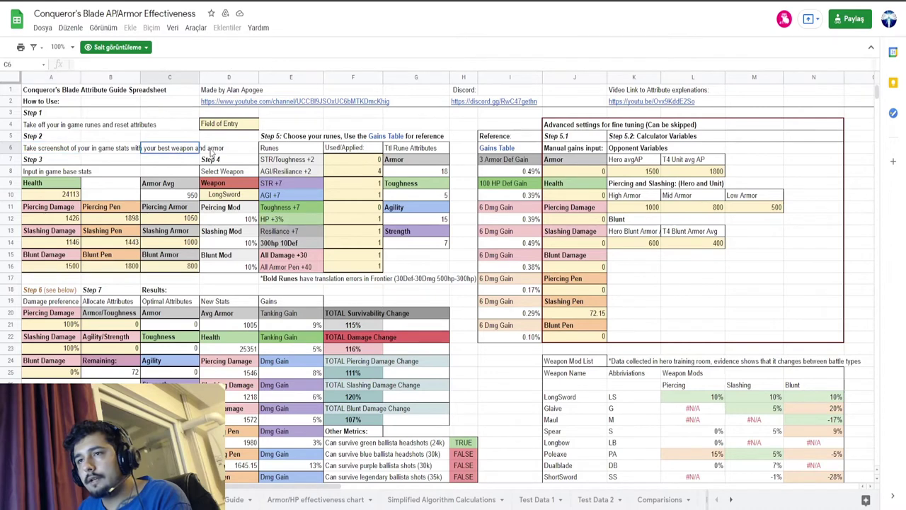
pyautogui.click(213, 150)
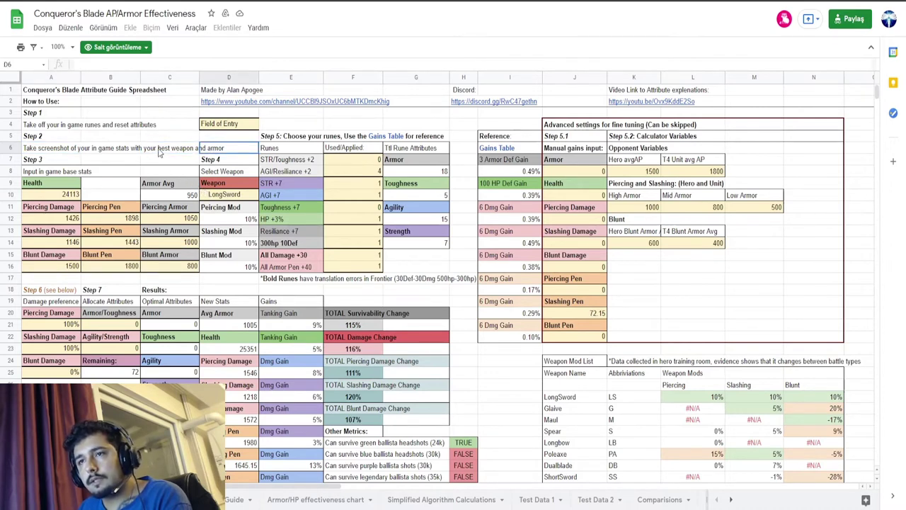
# Step: Read Step 3 about base stats and locate the Health, Piercing, Slashing and Blunt Damage entry cells in column A
pyautogui.click(64, 172)
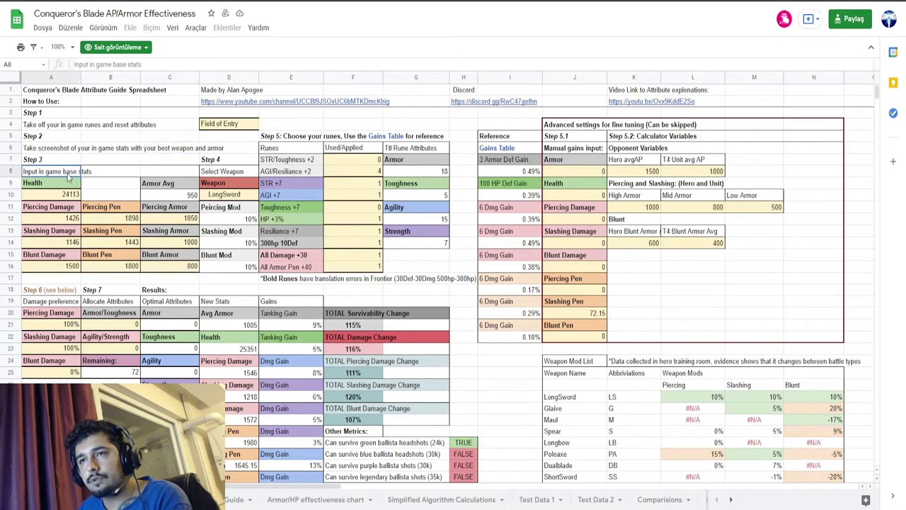
pyautogui.click(62, 197)
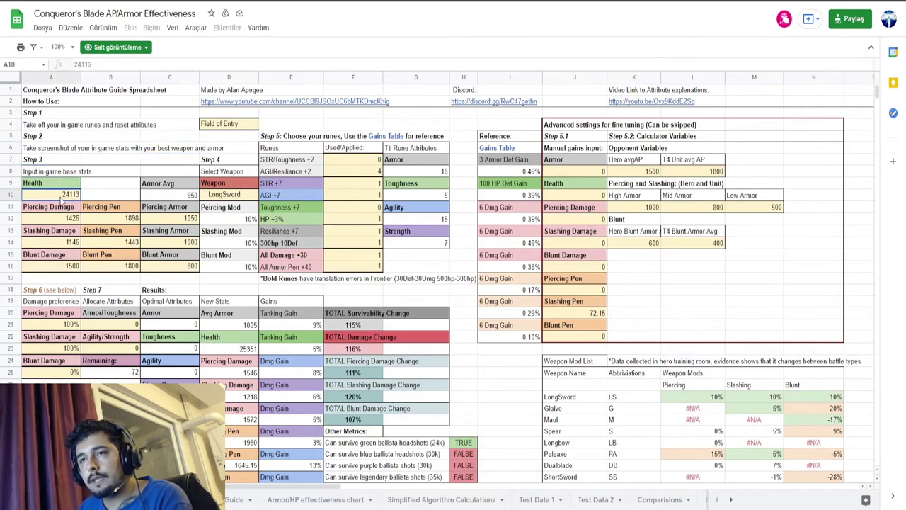
pyautogui.click(65, 219)
pyautogui.click(68, 244)
pyautogui.click(67, 266)
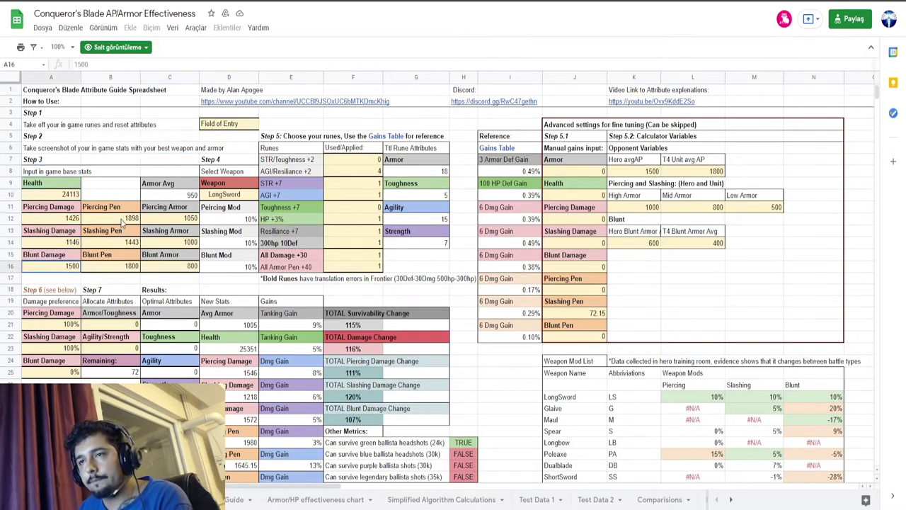
# Step: Locate the Step 3 entry cells for Piercing, Slashing and Blunt Pen in column B and the matching armor types in column C
pyautogui.click(123, 220)
pyautogui.click(127, 242)
pyautogui.click(130, 266)
pyautogui.click(189, 217)
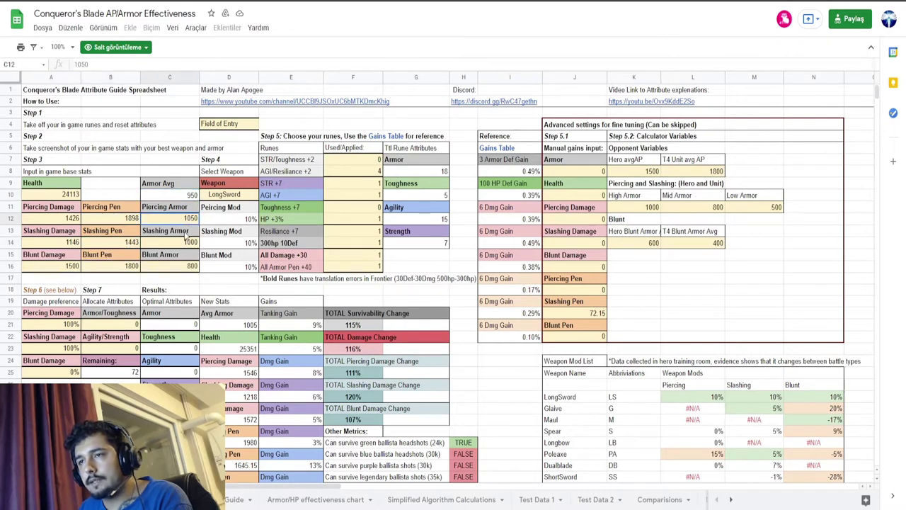
pyautogui.click(185, 243)
pyautogui.click(185, 268)
# Step: Read Step 4 about selecting a weapon and inspect the weapon cell and its piercing, slashing and blunt modifier cells
pyautogui.click(221, 161)
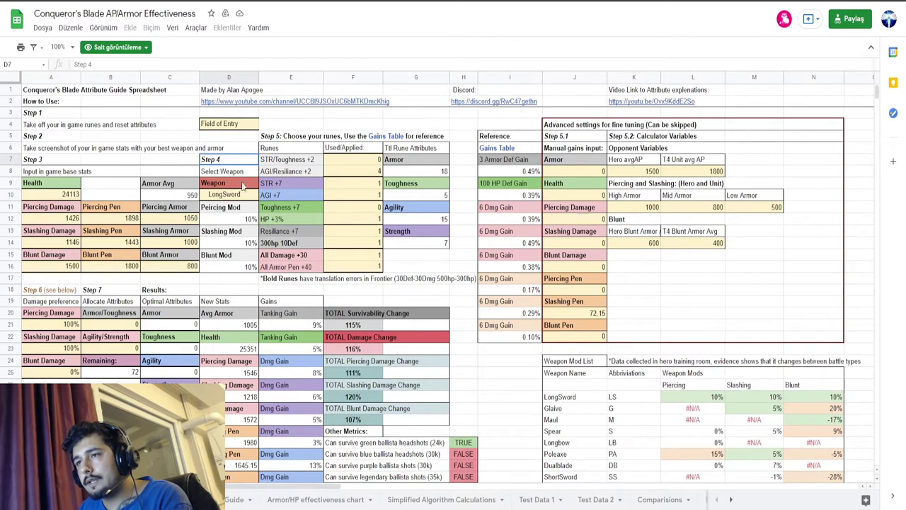
pyautogui.click(231, 198)
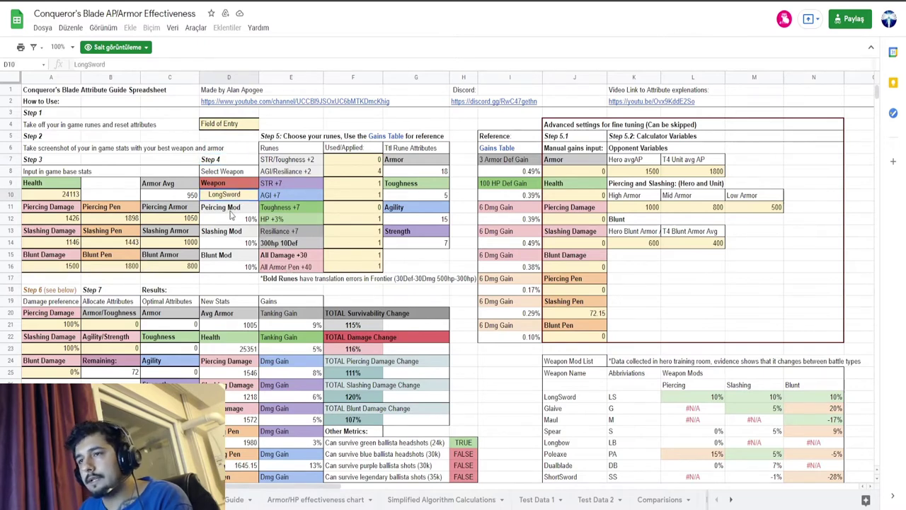
pyautogui.click(232, 222)
pyautogui.click(236, 245)
pyautogui.click(240, 267)
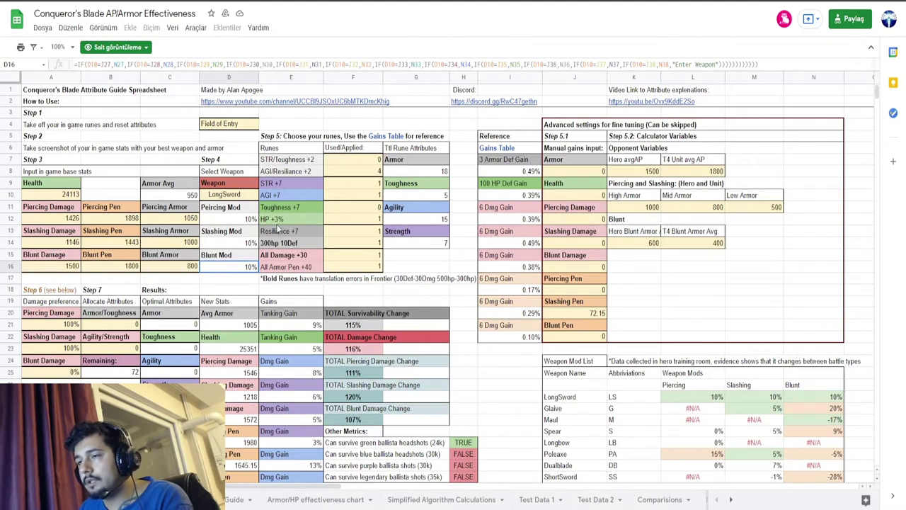
pyautogui.click(223, 197)
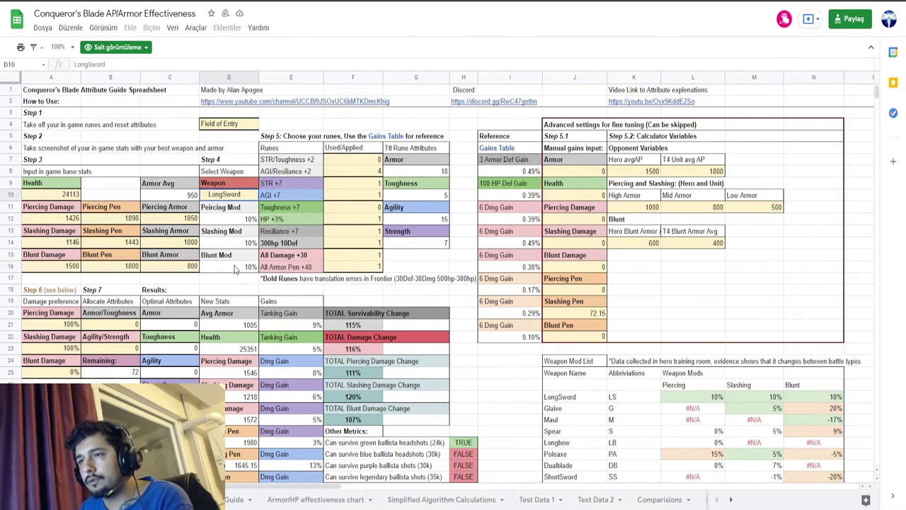
# Step: Read the Step 5 heading about choosing runes and examine the rune entries from STR/Toughness +2 through AGI +7
pyautogui.click(284, 138)
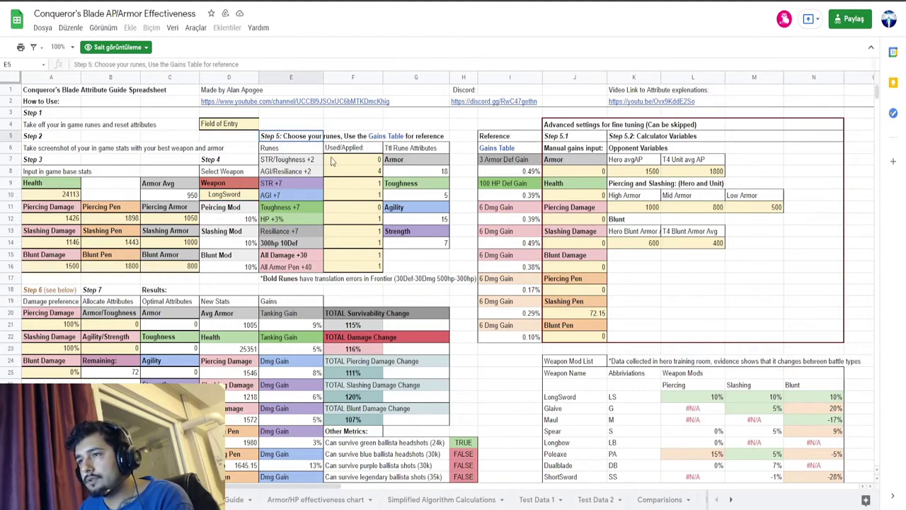
pyautogui.click(295, 162)
pyautogui.press('Down')
pyautogui.press('Down')
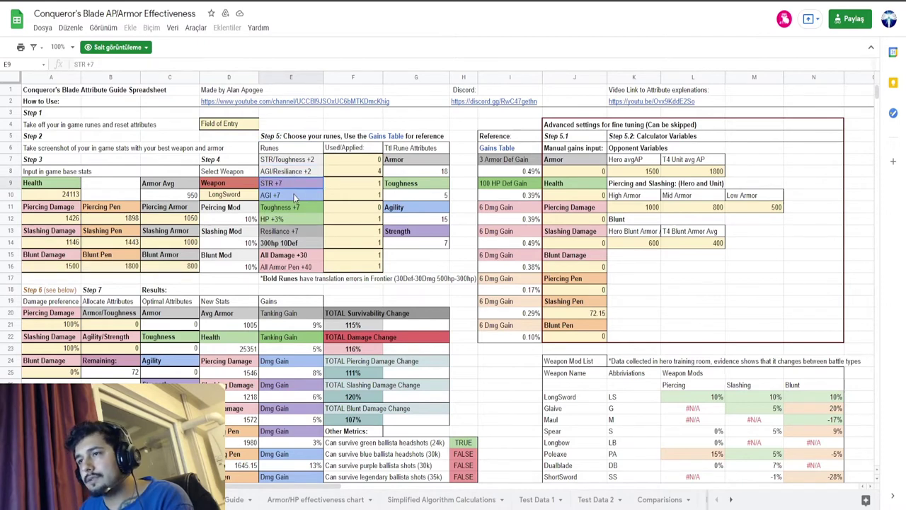
pyautogui.click(296, 171)
pyautogui.click(296, 160)
pyautogui.click(293, 171)
pyautogui.click(293, 183)
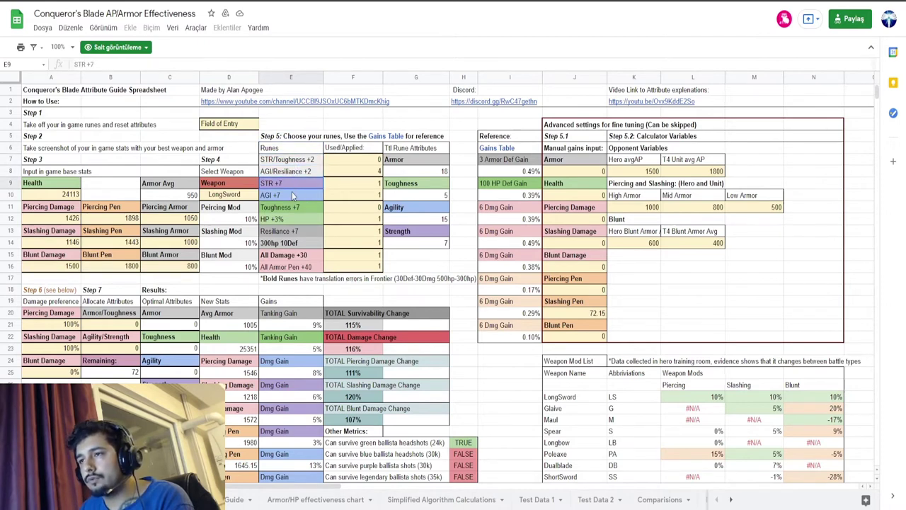
pyautogui.click(293, 195)
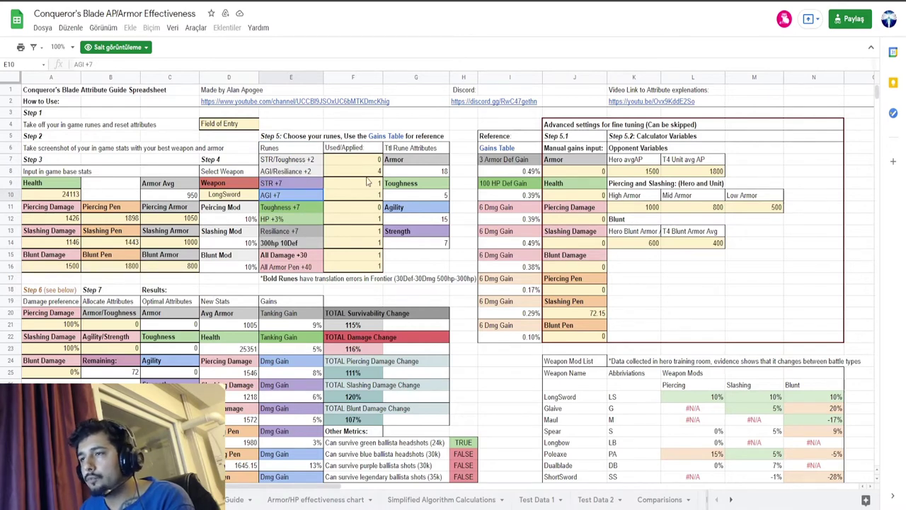
# Step: Examine the remaining Step 5 runes from Toughness +7 down to All Armor Pen +40
pyautogui.click(287, 209)
pyautogui.click(285, 221)
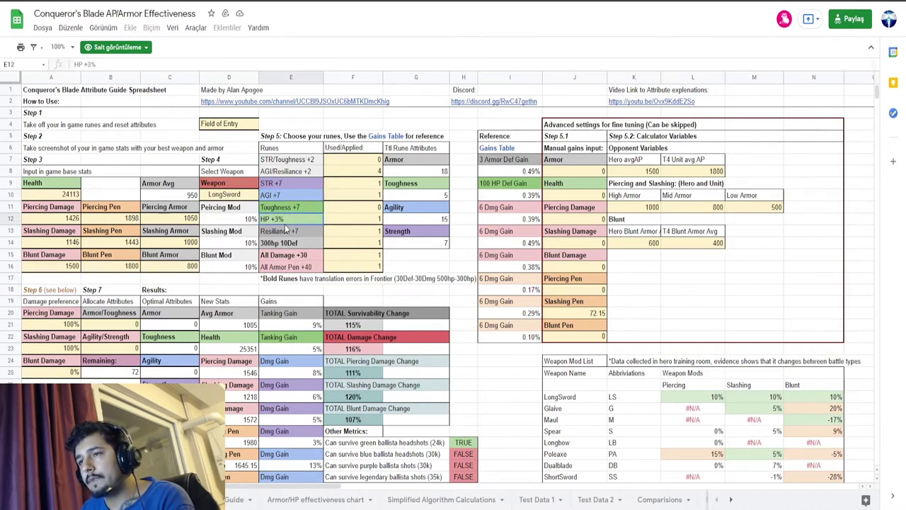
pyautogui.click(294, 242)
pyautogui.click(295, 255)
pyautogui.click(297, 266)
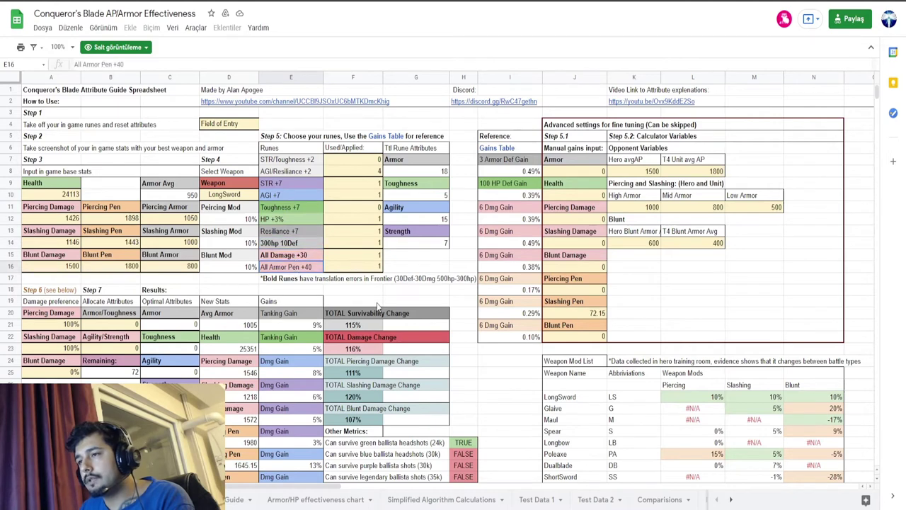
# Step: Match the STR/Toughness +2, AGI/Resiliance +2, STR +7 and AGI +7 runes to their counts in the Used/Applied column
pyautogui.click(357, 162)
pyautogui.click(303, 163)
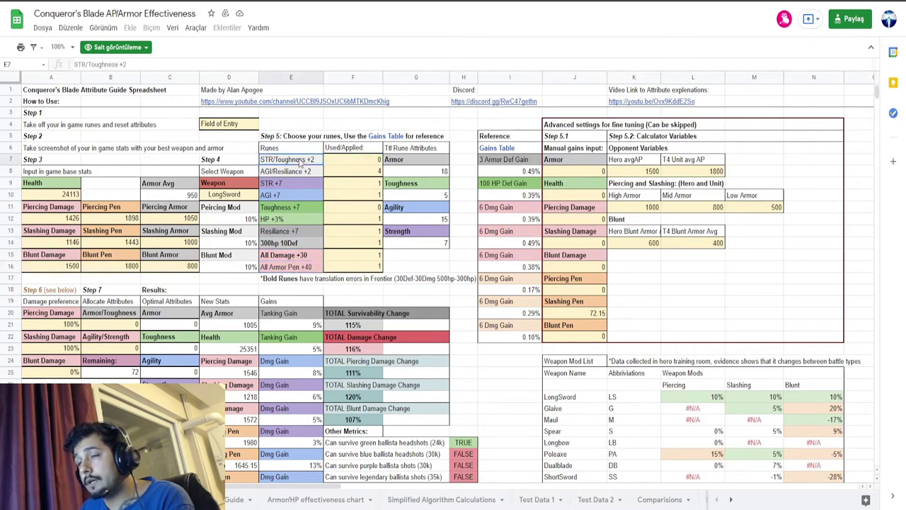
pyautogui.click(298, 173)
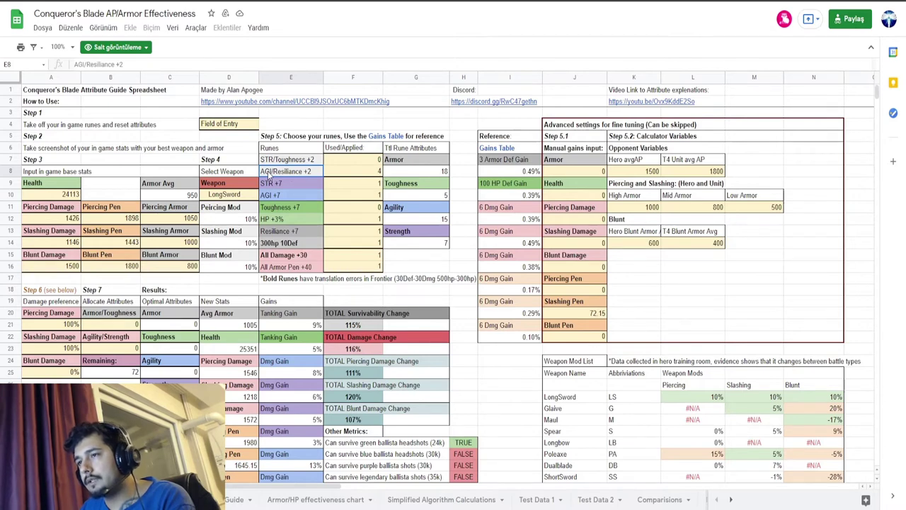
pyautogui.click(368, 175)
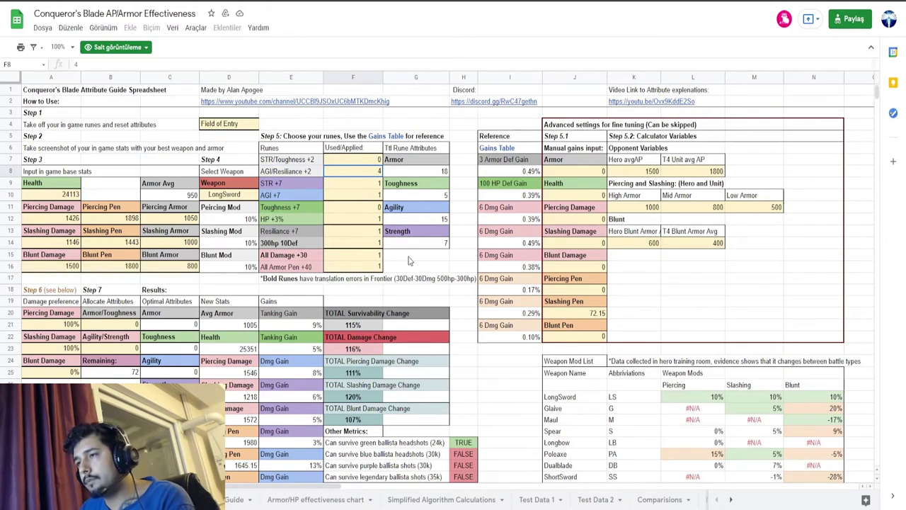
pyautogui.click(280, 187)
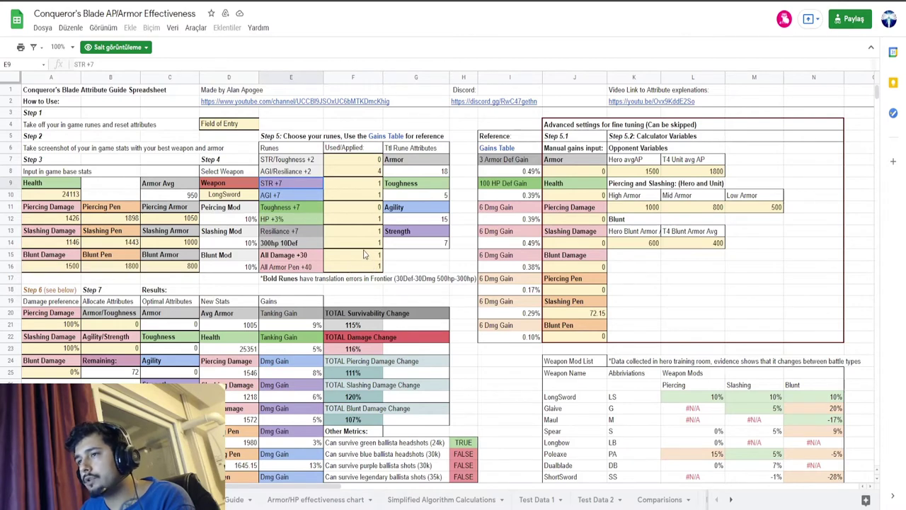
pyautogui.click(372, 195)
pyautogui.click(280, 196)
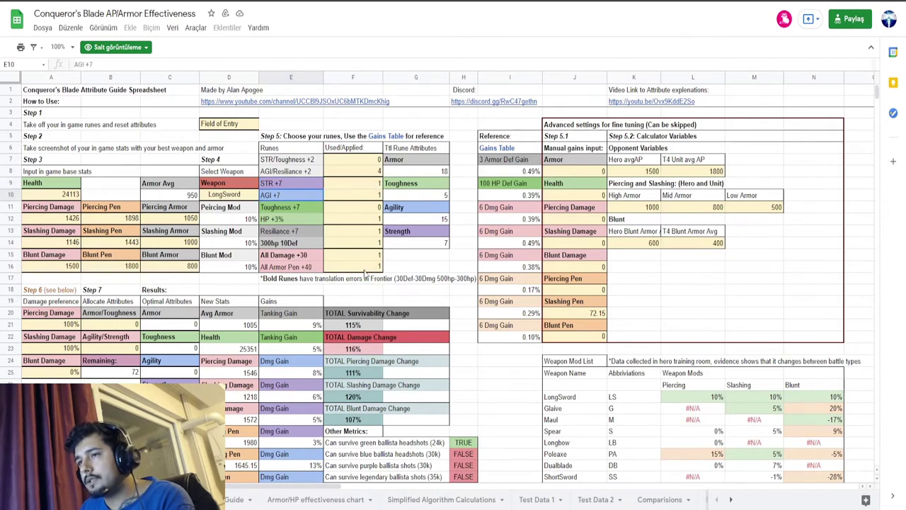
pyautogui.click(364, 195)
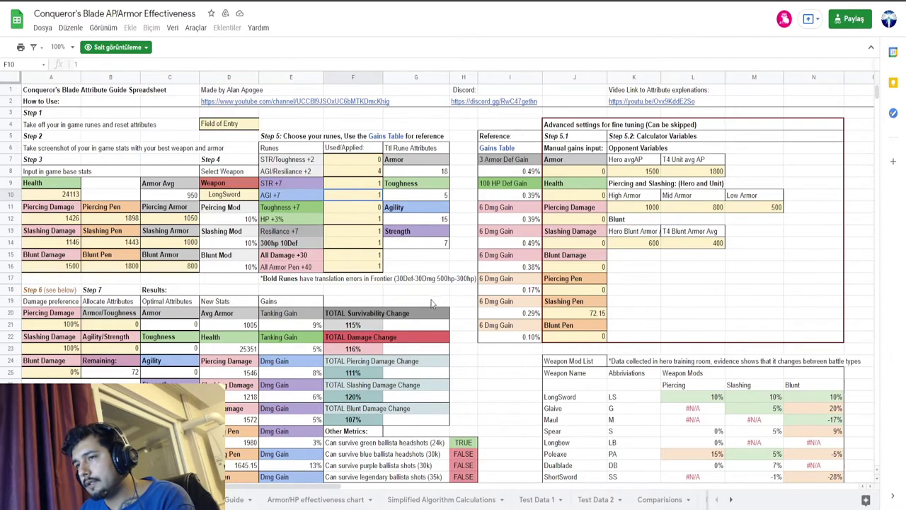
# Step: Inspect the total rune attribute cells for Armor, Toughness, Agility and Strength in column G
pyautogui.click(433, 172)
pyautogui.click(428, 194)
pyautogui.click(430, 225)
pyautogui.click(433, 242)
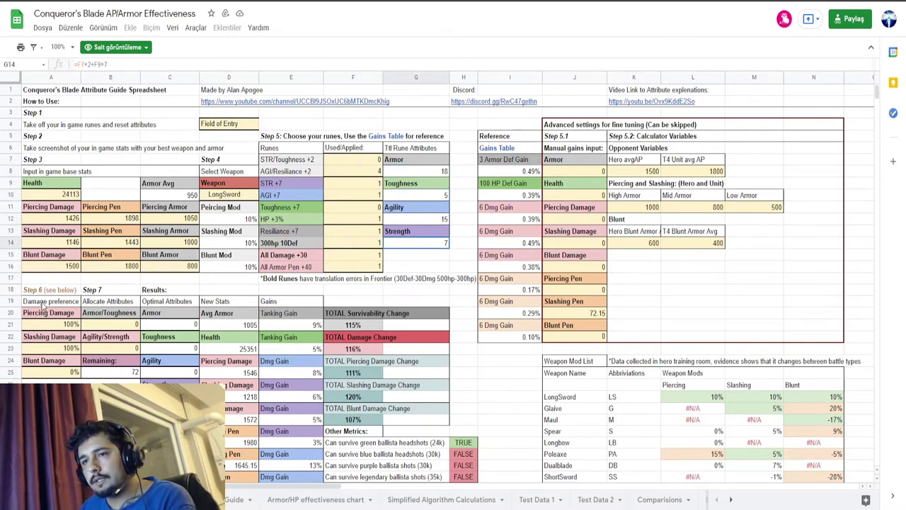
# Step: Read the Step 6 instructions on weighting damage types by weapon, including the spear and Glaive examples
pyautogui.scroll(-3, 45, 305)
pyautogui.click(51, 210)
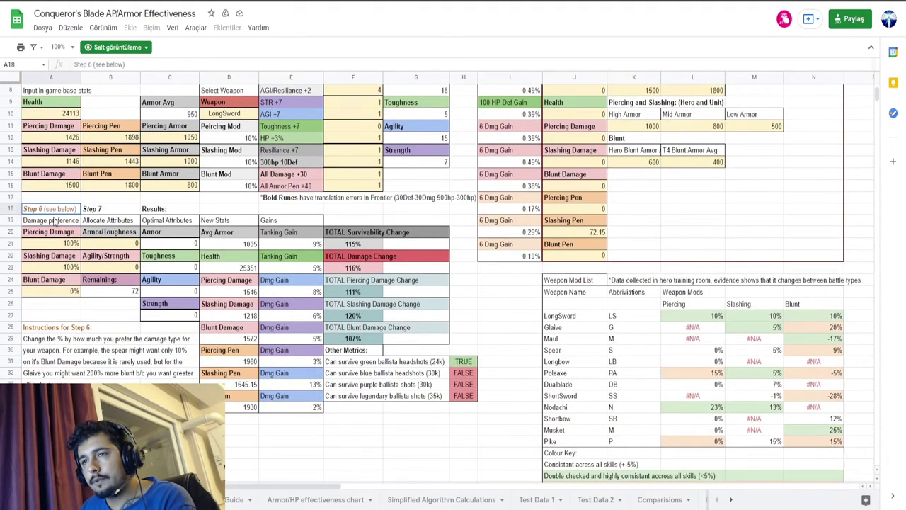
pyautogui.click(54, 342)
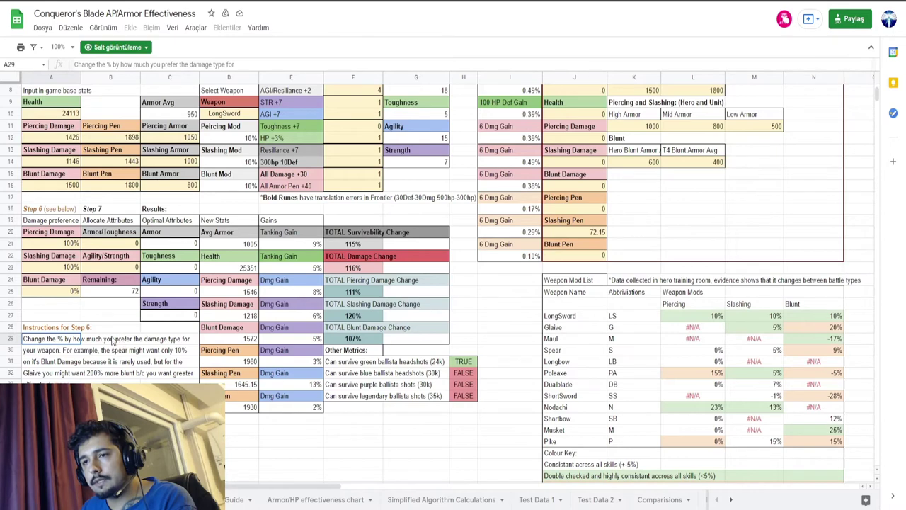
pyautogui.click(79, 342)
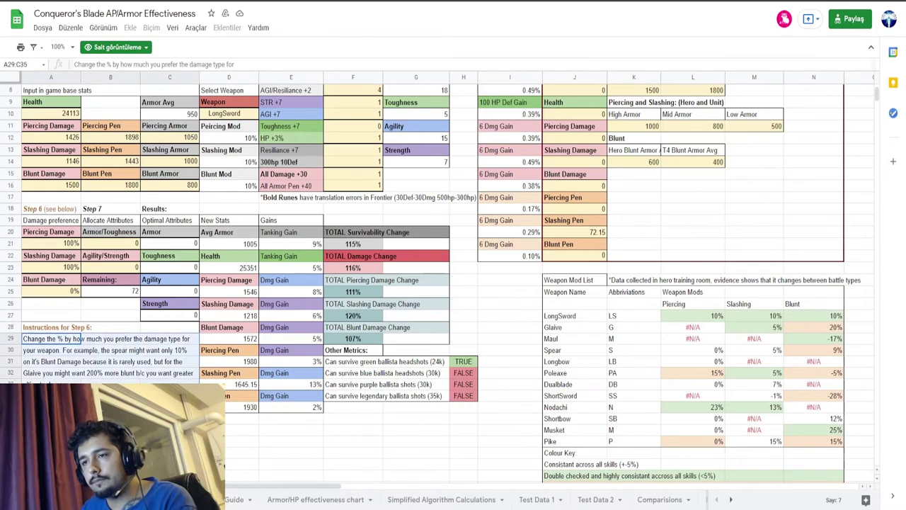
pyautogui.click(56, 347)
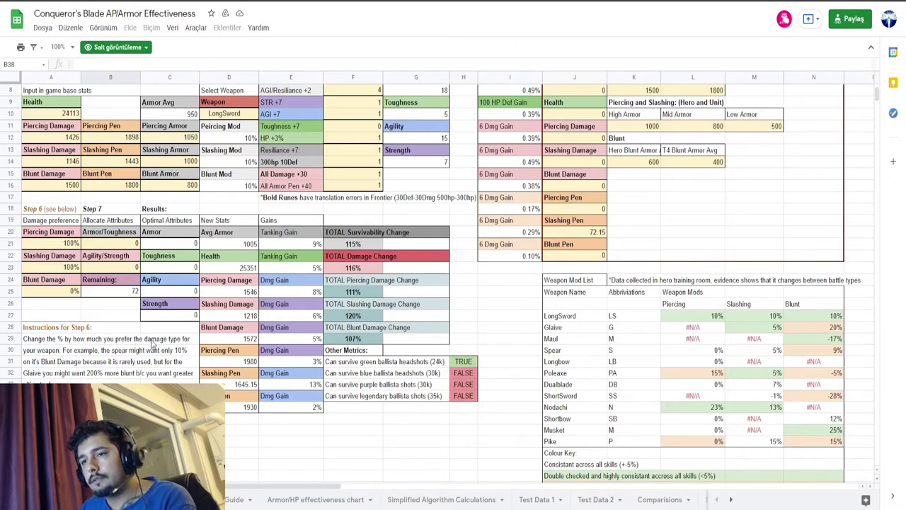
pyautogui.click(77, 351)
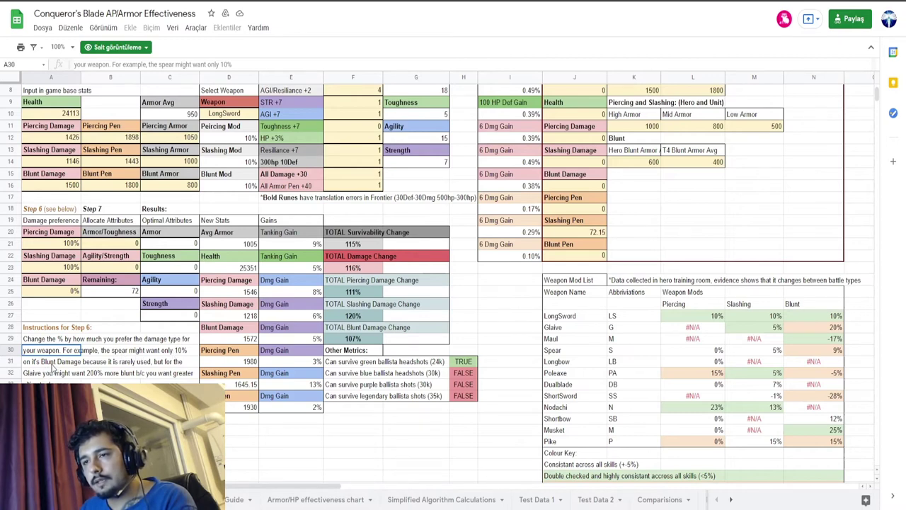
pyautogui.click(110, 352)
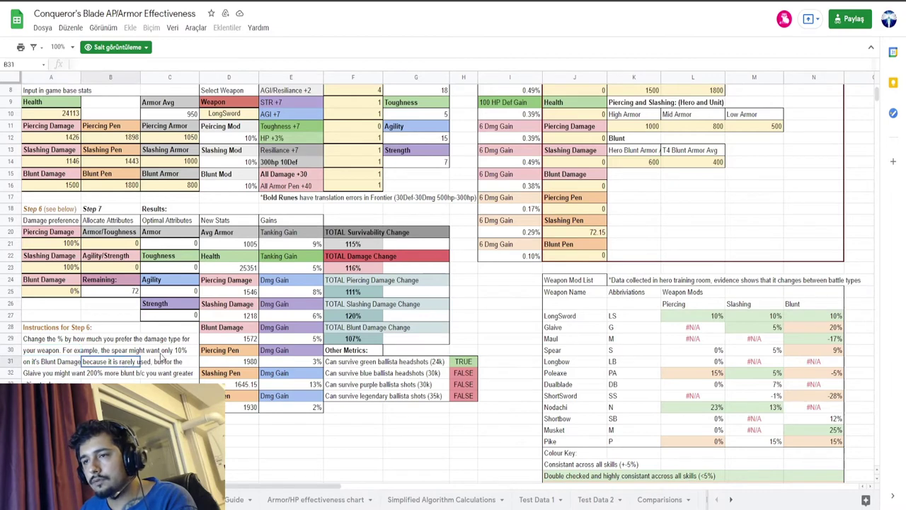
pyautogui.click(161, 352)
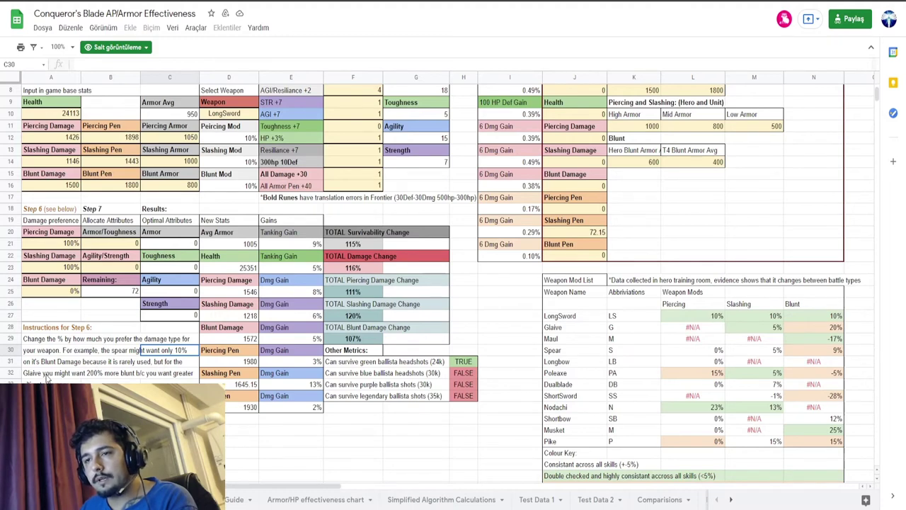
pyautogui.click(97, 376)
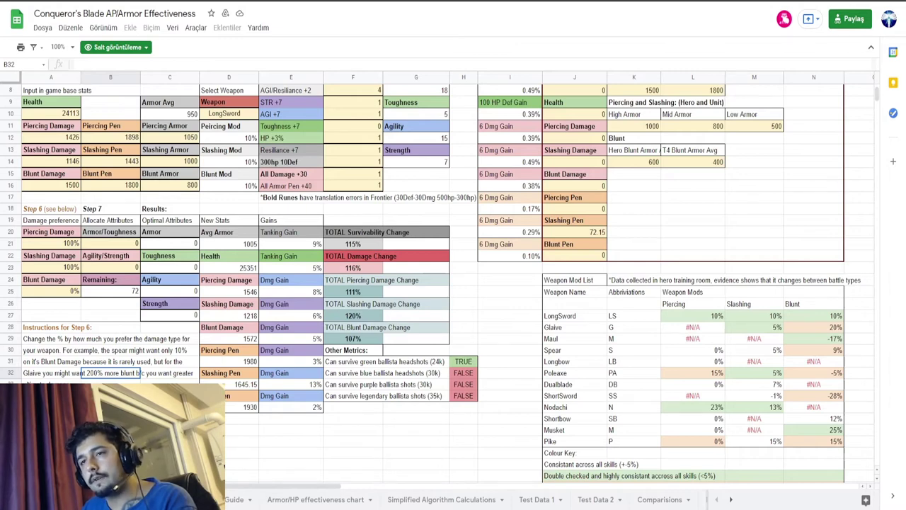
# Step: Inspect the Step 6 damage preference percentages for Piercing Damage and Blunt Damage in column A
pyautogui.scroll(1, 138, 373)
pyautogui.click(52, 268)
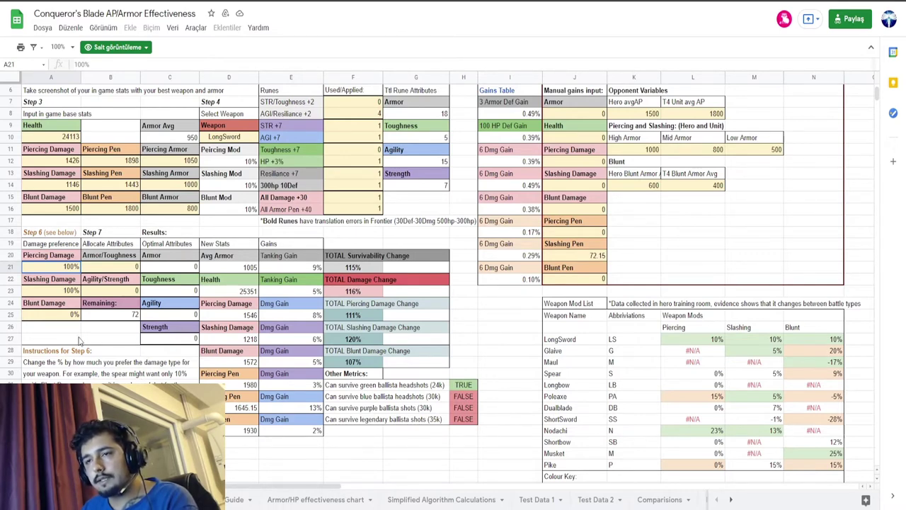
pyautogui.click(64, 315)
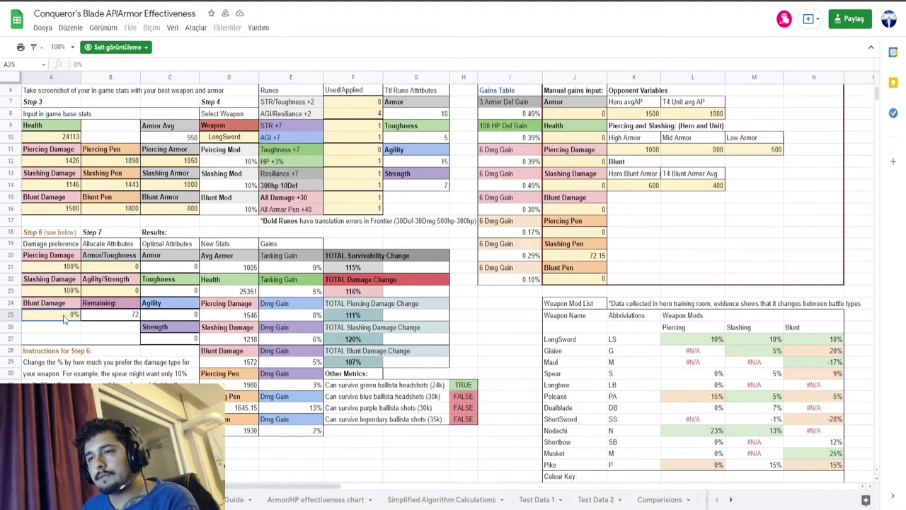
pyautogui.click(62, 266)
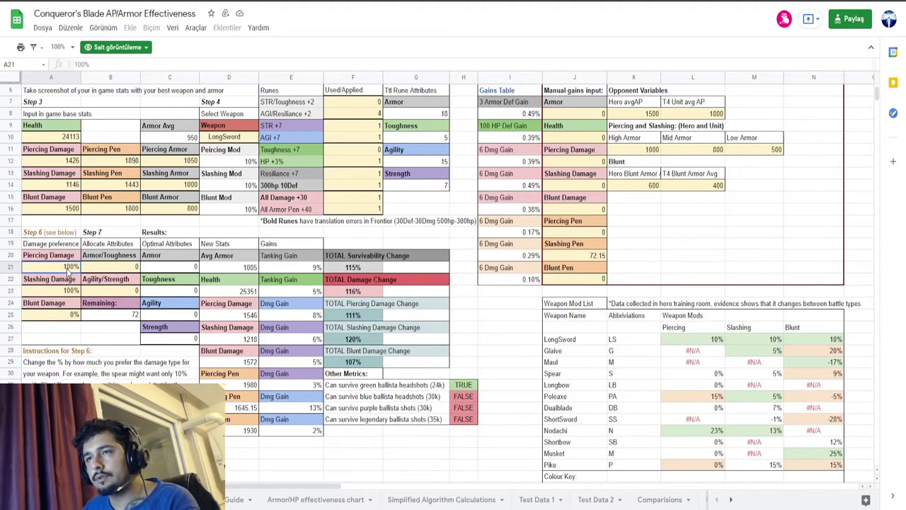
# Step: Read Step 7 about allocating attributes and inspect the Armor/Toughness, Agility/Strength and Remaining cells
pyautogui.click(108, 255)
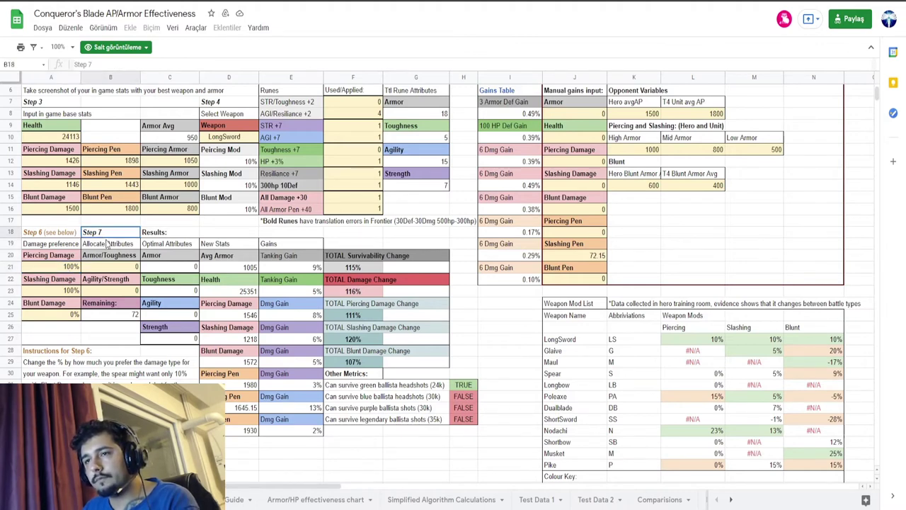
pyautogui.click(108, 266)
pyautogui.click(113, 290)
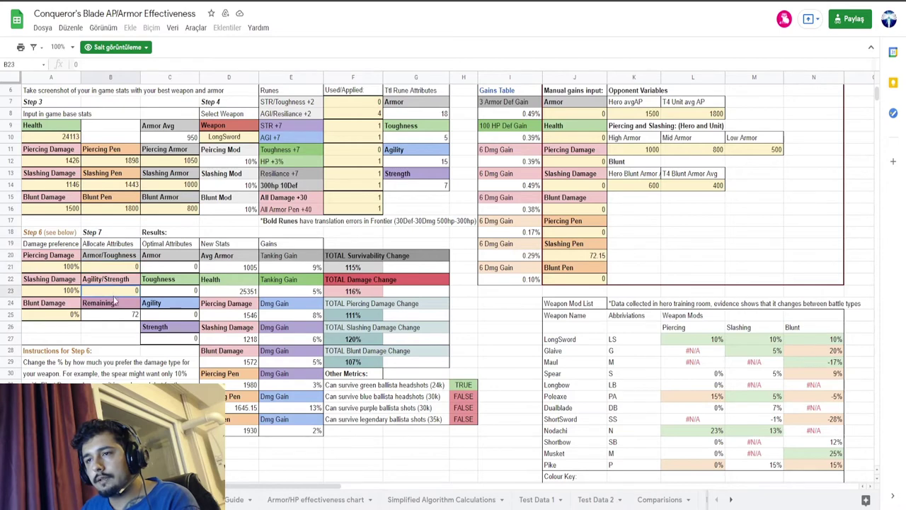
pyautogui.click(131, 315)
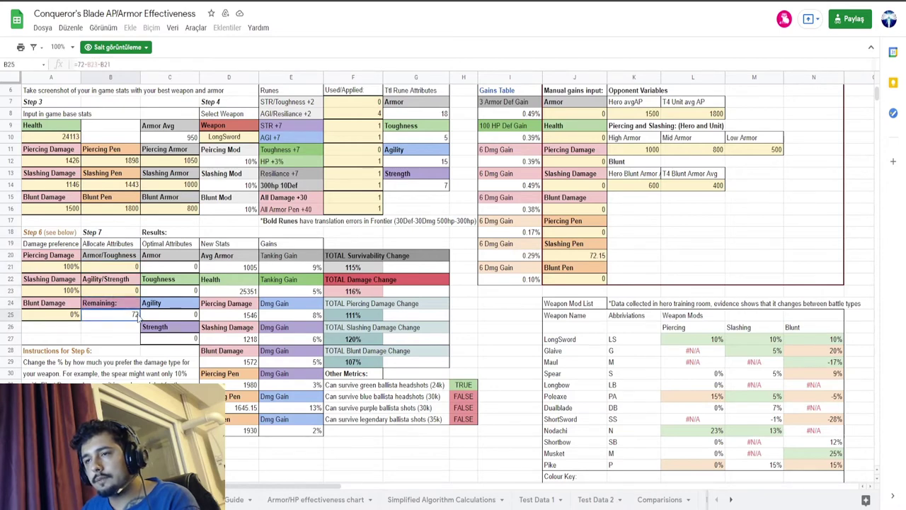
pyautogui.click(120, 291)
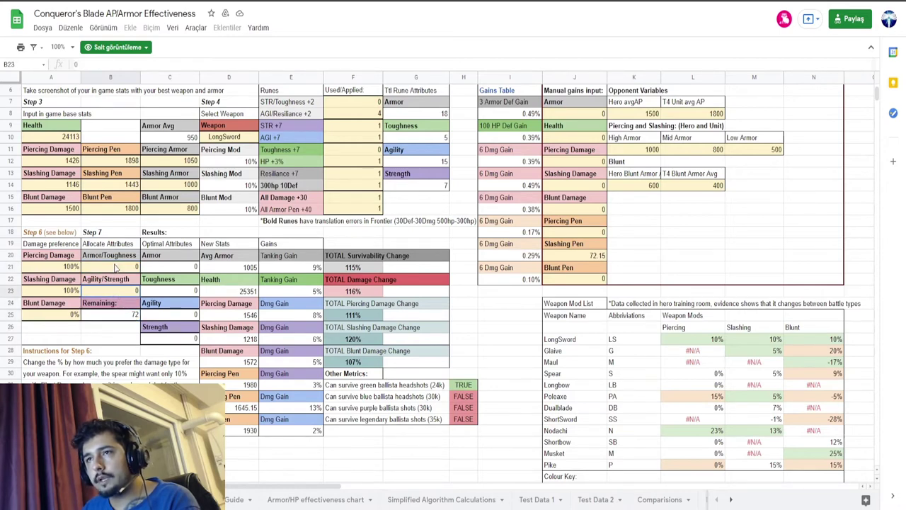
pyautogui.click(117, 267)
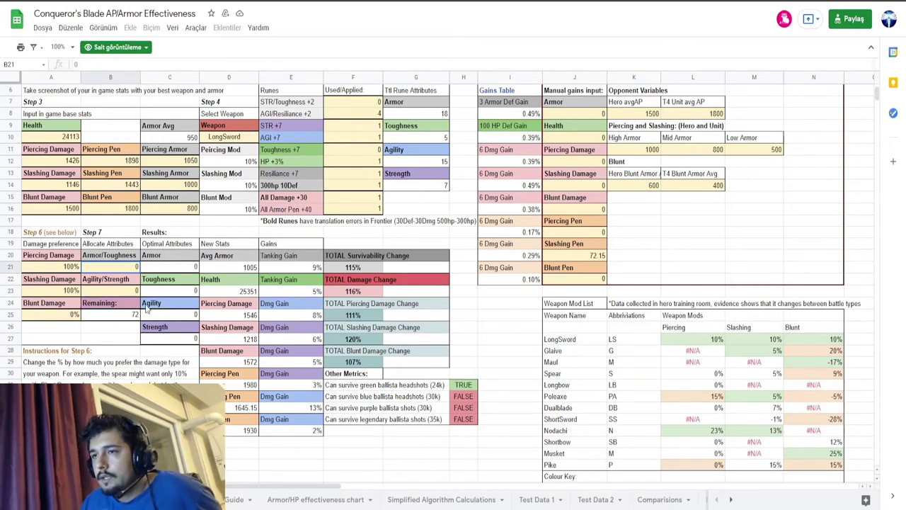
# Step: Inspect the Optimal Attributes result cells for Armor, Agility and Strength in column C
pyautogui.click(174, 270)
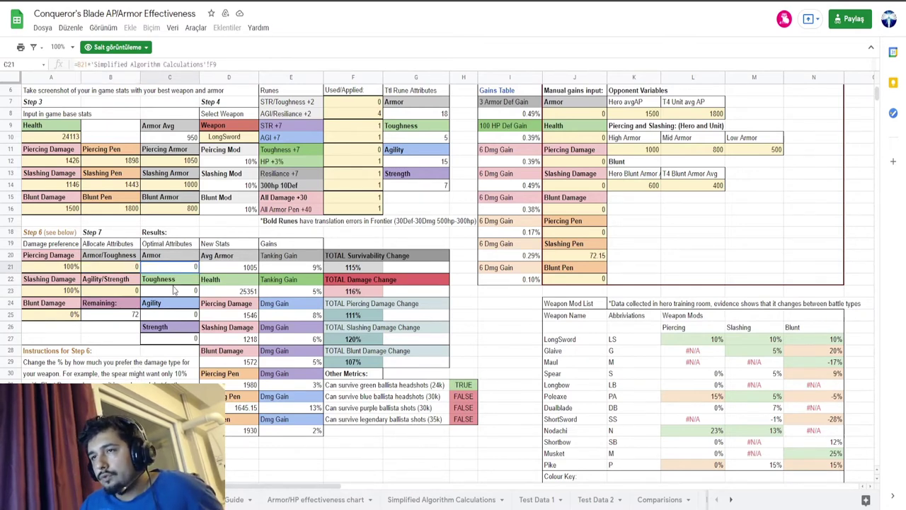
pyautogui.click(177, 316)
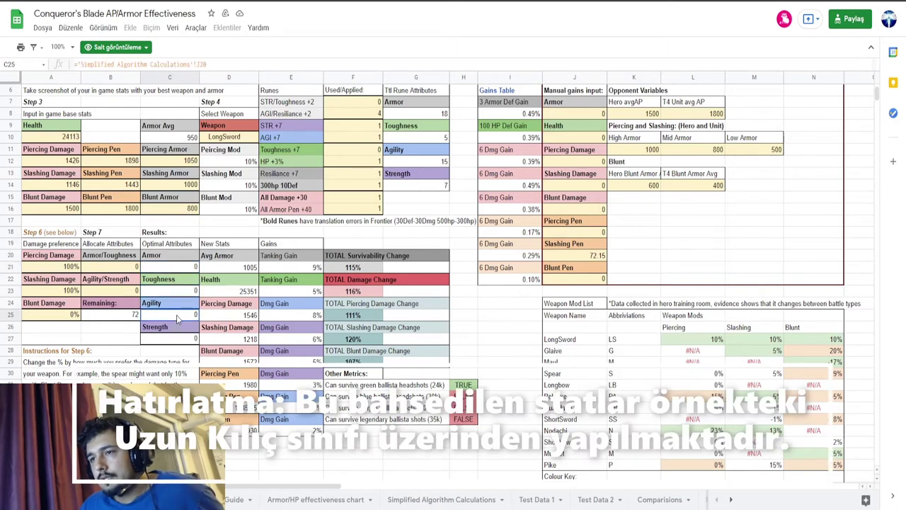
pyautogui.click(181, 339)
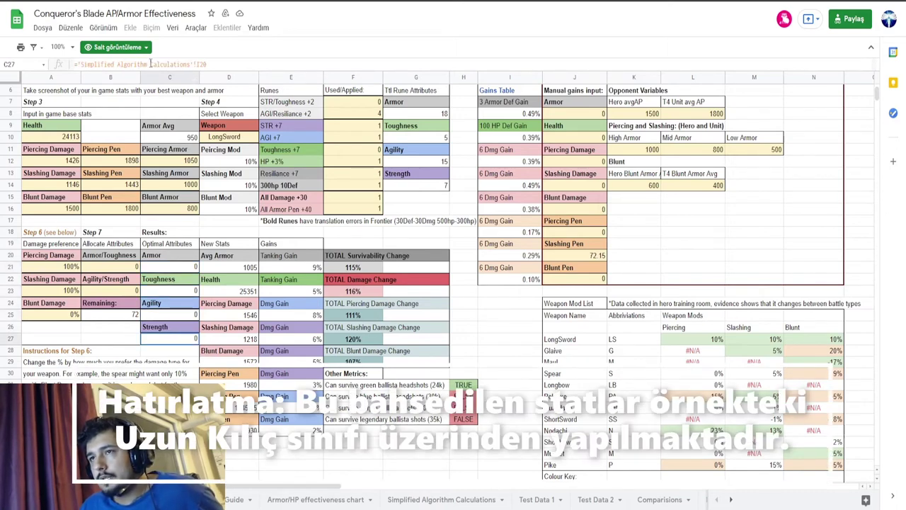
pyautogui.click(164, 267)
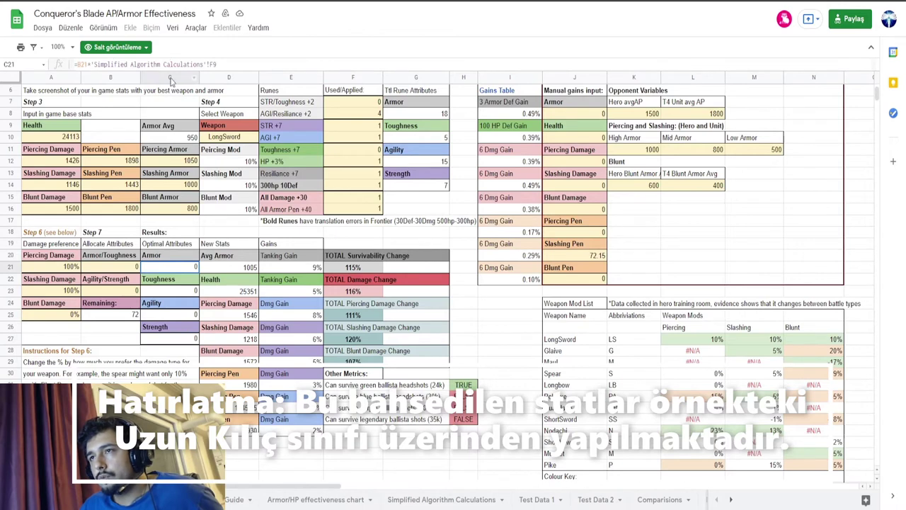
# Step: Examine the formulas behind the Avg Armor and Health cells under New Stats
pyautogui.click(229, 270)
pyautogui.moveTo(151, 65); pyautogui.dragTo(69, 65)
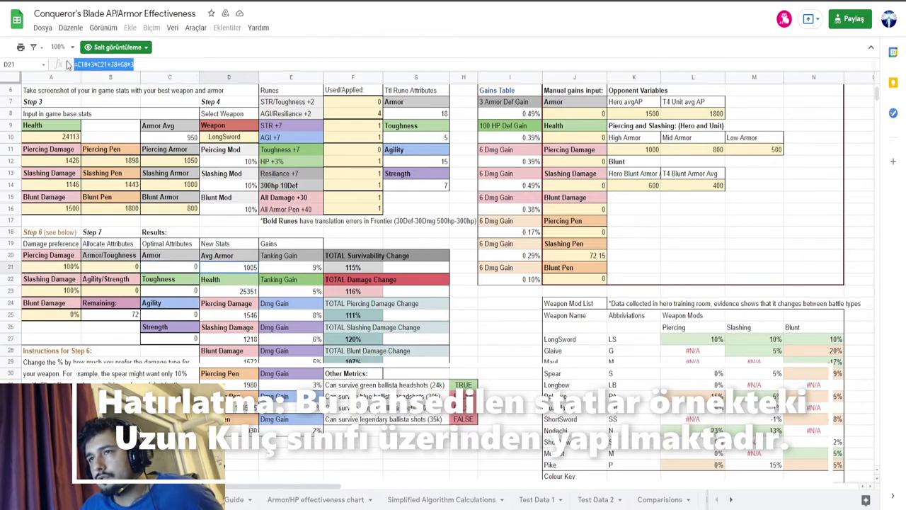
pyautogui.click(231, 290)
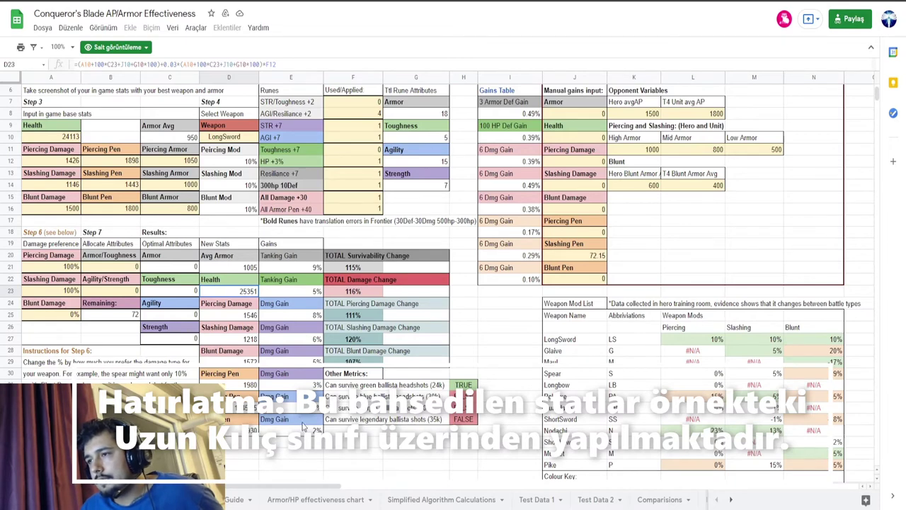
# Step: Inspect the total change results for survivability, overall damage, and piercing, slashing and blunt damage in column F
pyautogui.click(351, 266)
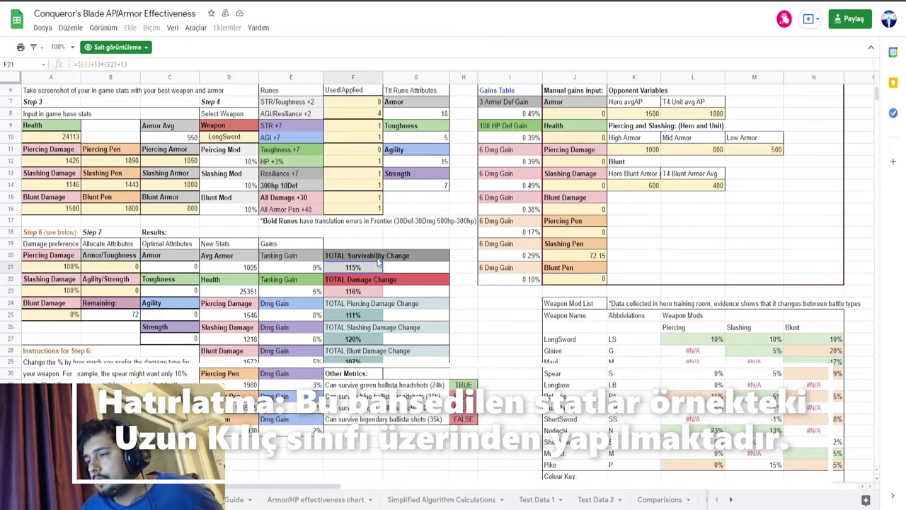
pyautogui.click(357, 289)
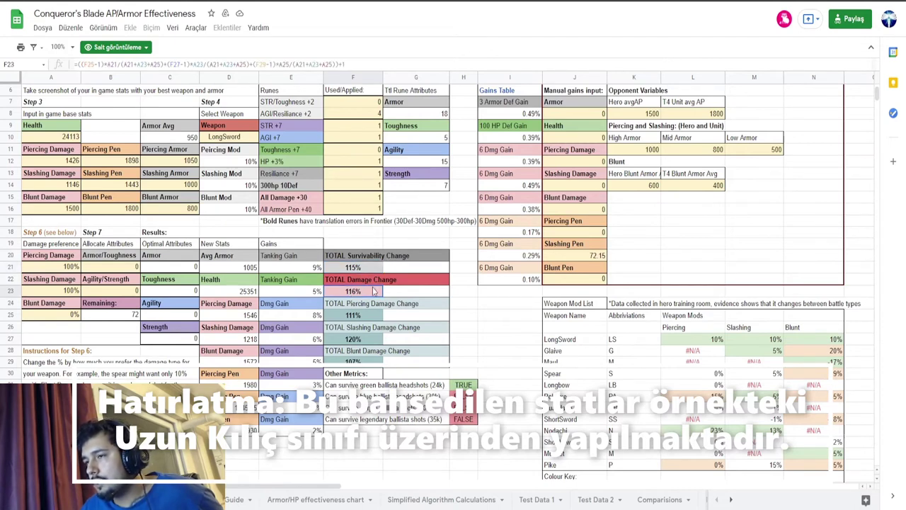
pyautogui.click(354, 317)
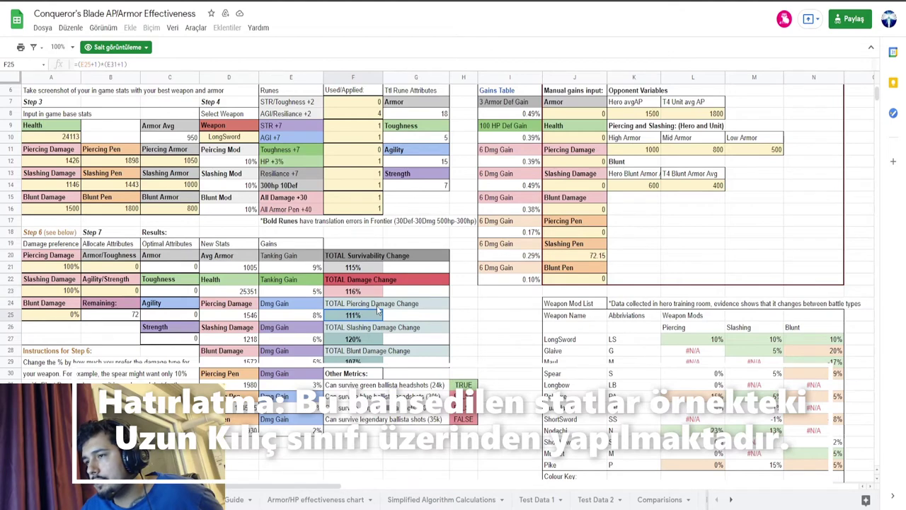
pyautogui.click(352, 338)
pyautogui.click(351, 362)
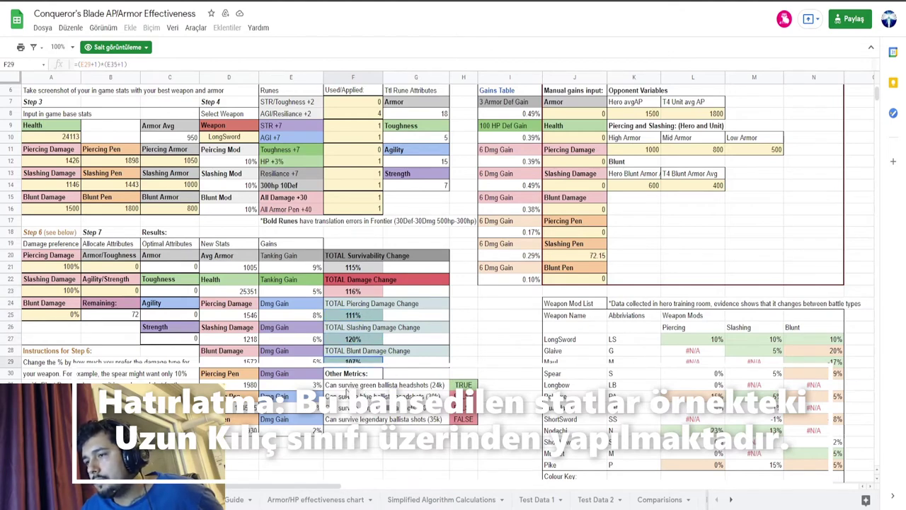
# Step: Check the Other Metrics section, including the green ballista headshot entry and its survival result cell
pyautogui.click(344, 385)
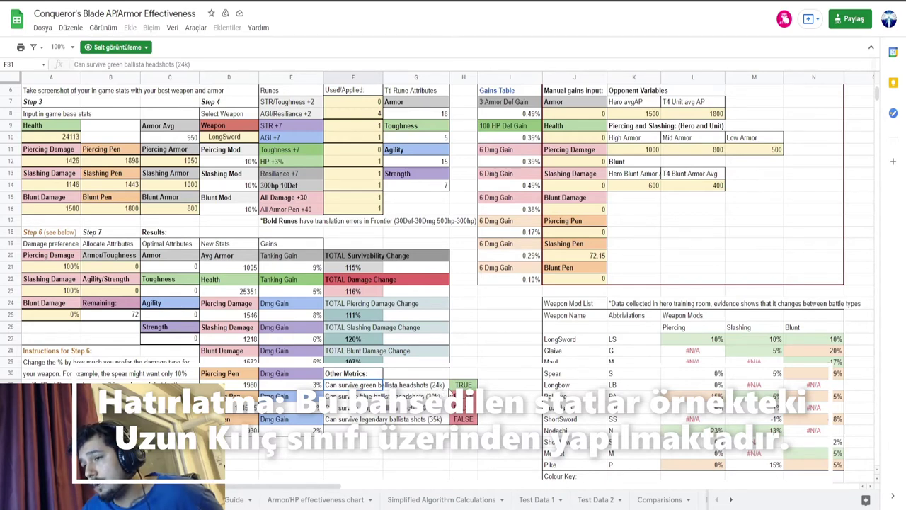
pyautogui.press('Right')
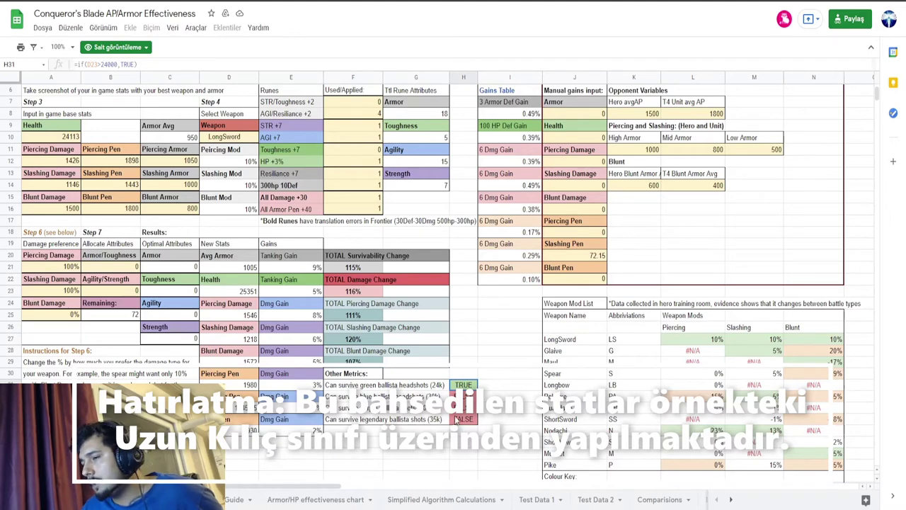
pyautogui.scroll(-2, 481, 425)
pyautogui.scroll(4, 491, 427)
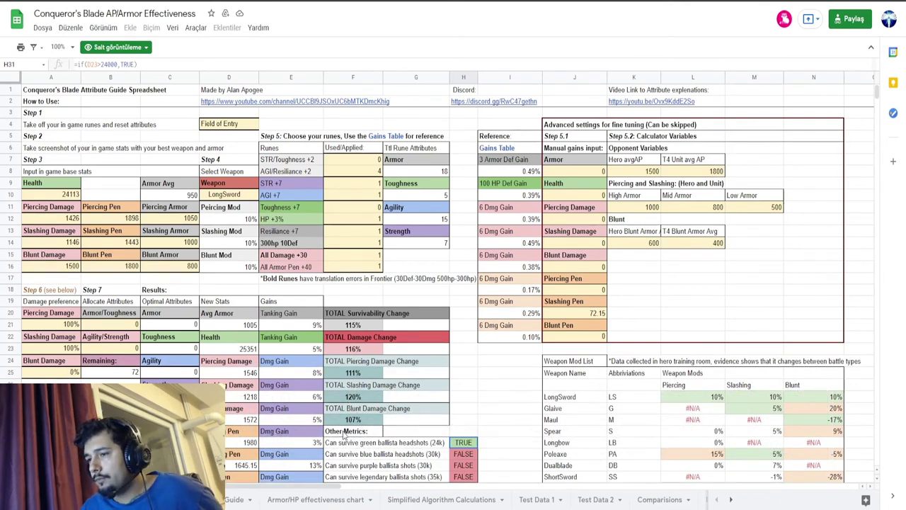
# Step: Open the Armor/HP effectiveness chart sheet and look over its charts, variables and calculation tables
pyautogui.click(310, 497)
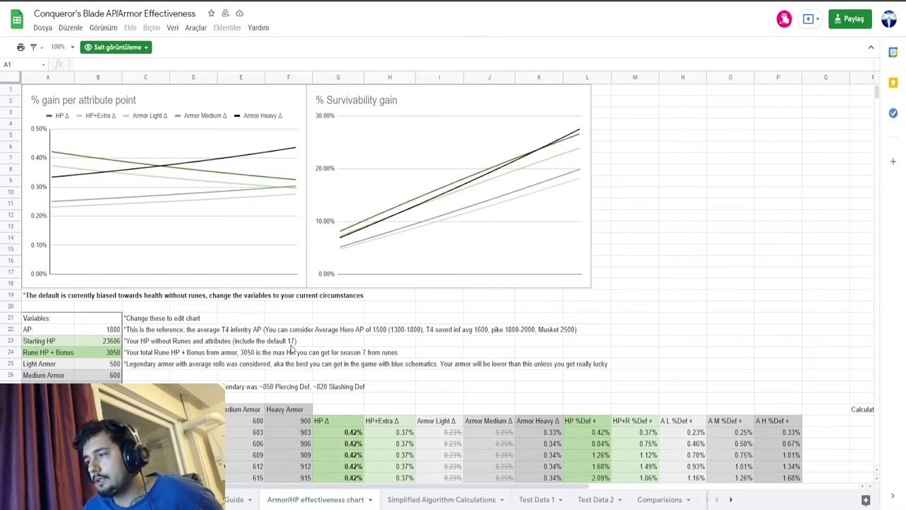
pyautogui.scroll(-5, 290, 347)
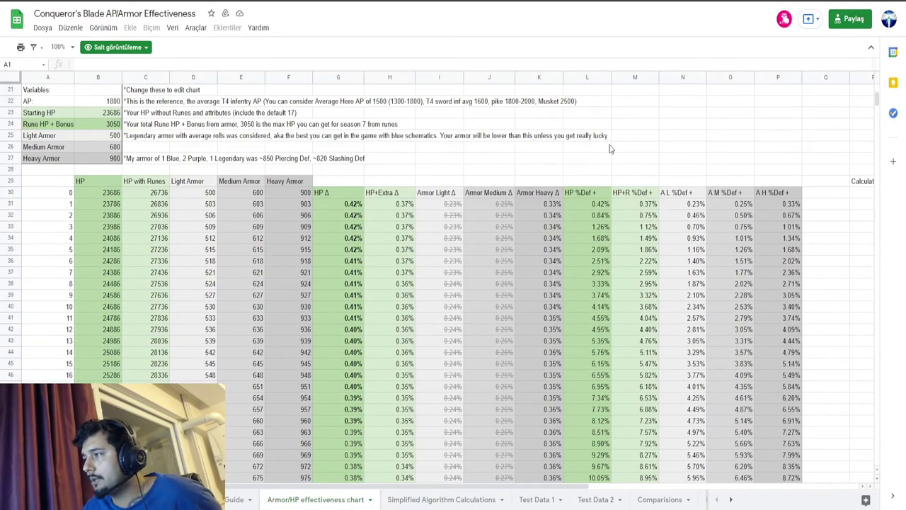
pyautogui.moveTo(876, 99)
pyautogui.mouseDown()
pyautogui.moveTo(875, 128)
pyautogui.moveTo(875, 94)
pyautogui.mouseUp()
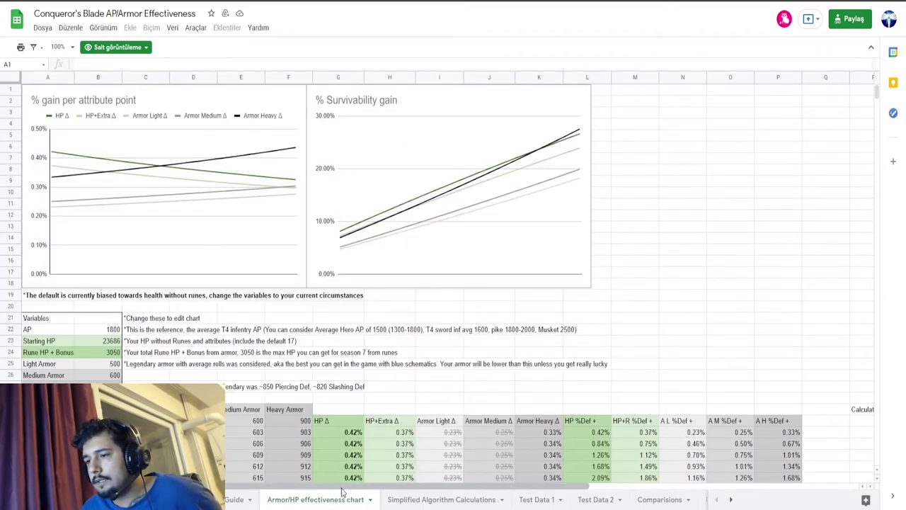
pyautogui.hscroll(5, 341, 482)
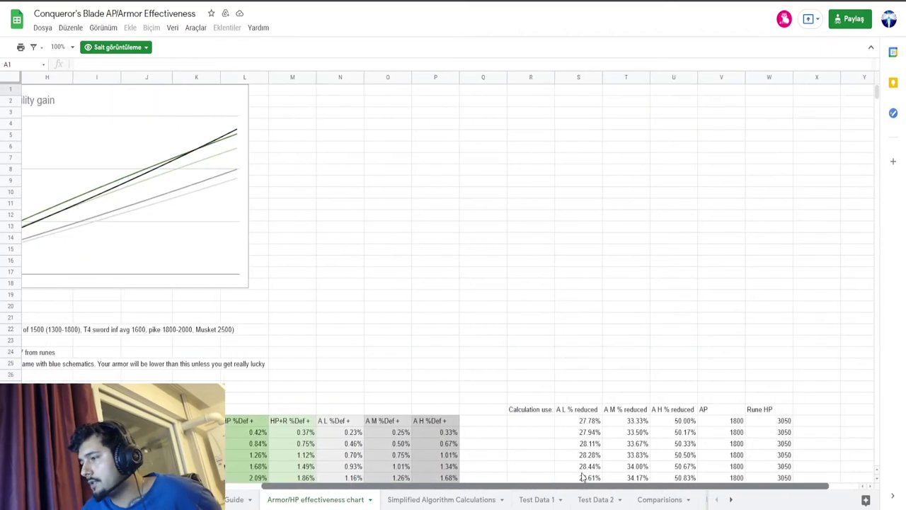
pyautogui.hscroll(-5, 582, 476)
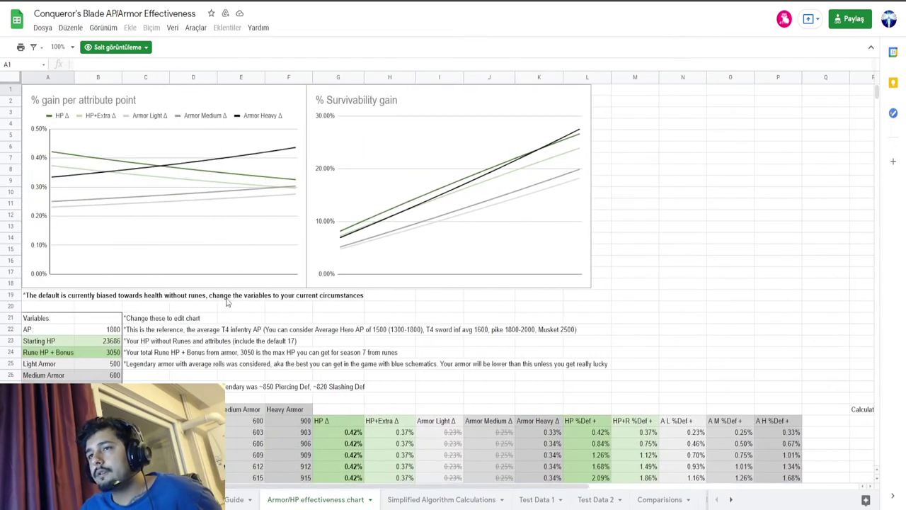
# Step: Examine the HP and armor curves in the % gain per attribute point and % Survivability gain charts
pyautogui.click(396, 209)
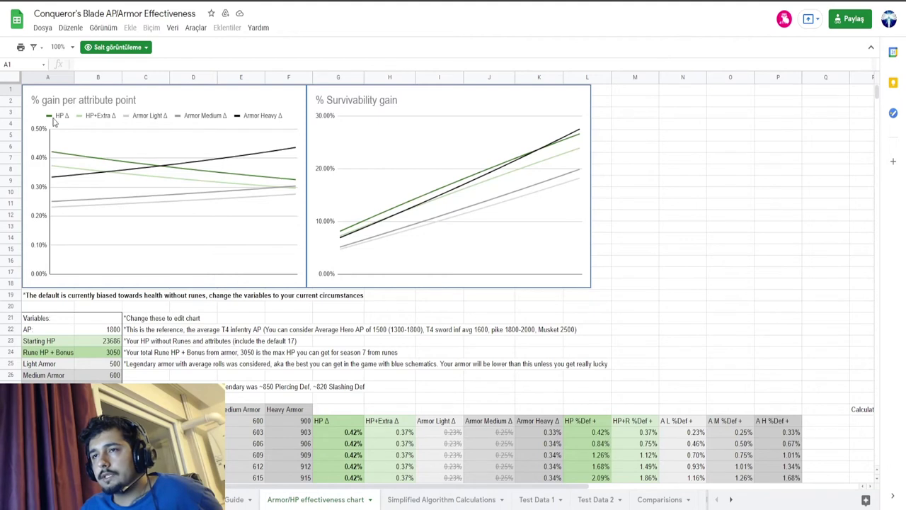
pyautogui.moveTo(74, 153)
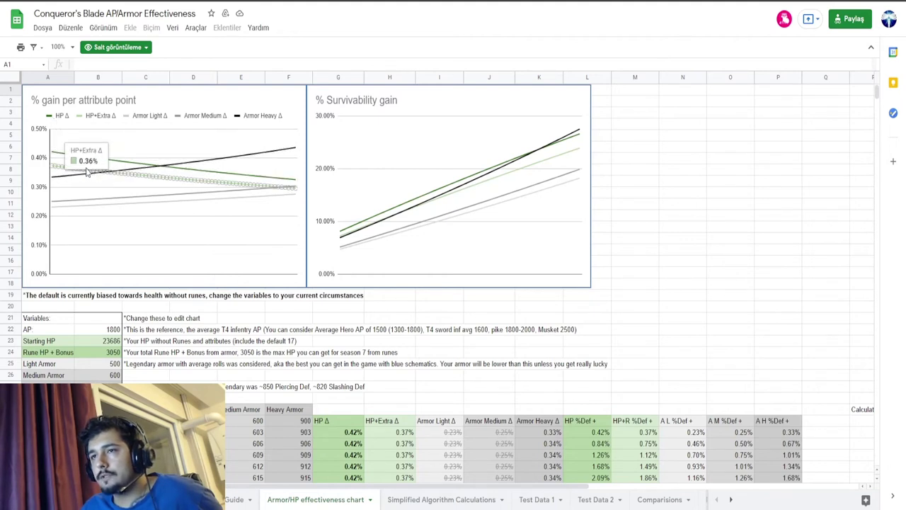
pyautogui.moveTo(82, 171)
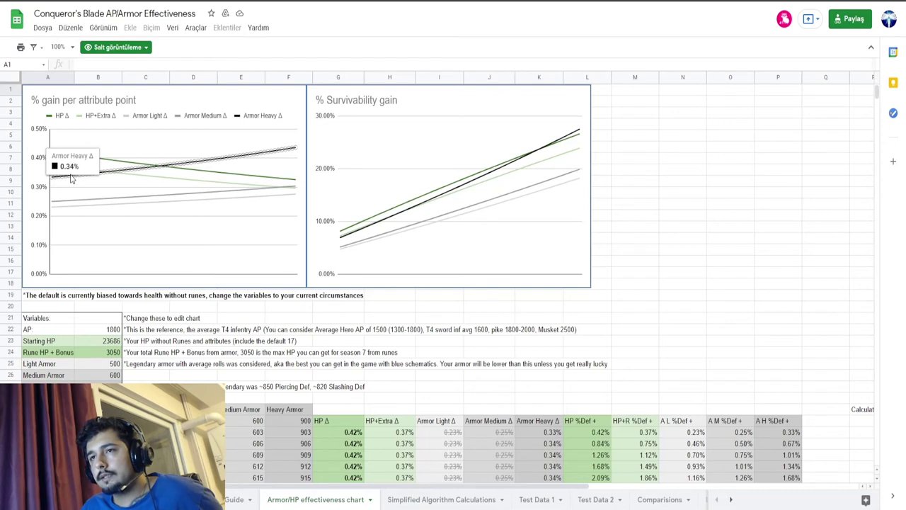
pyautogui.moveTo(78, 203)
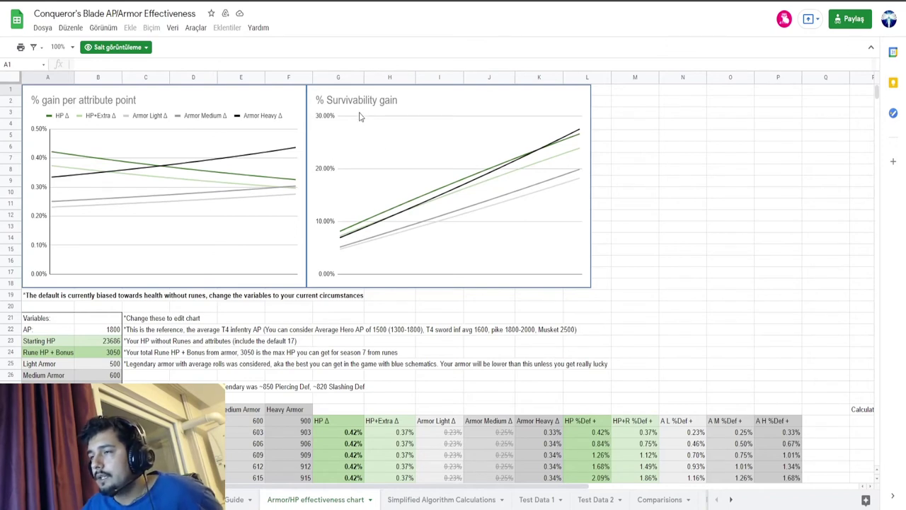
pyautogui.moveTo(564, 144)
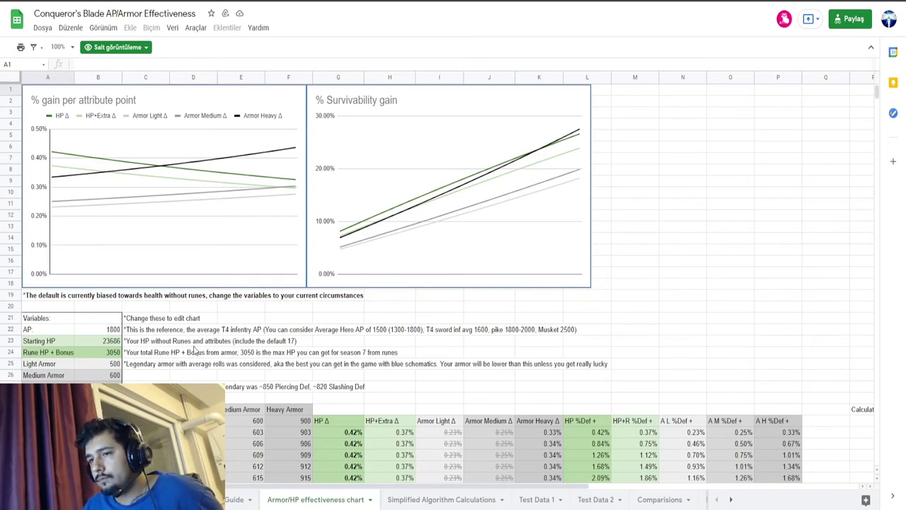
# Step: Read the notes beside the AP, Starting HP, Rune HP + Bonus and Light Armor variables against the survivability chart
pyautogui.click(164, 333)
pyautogui.click(168, 345)
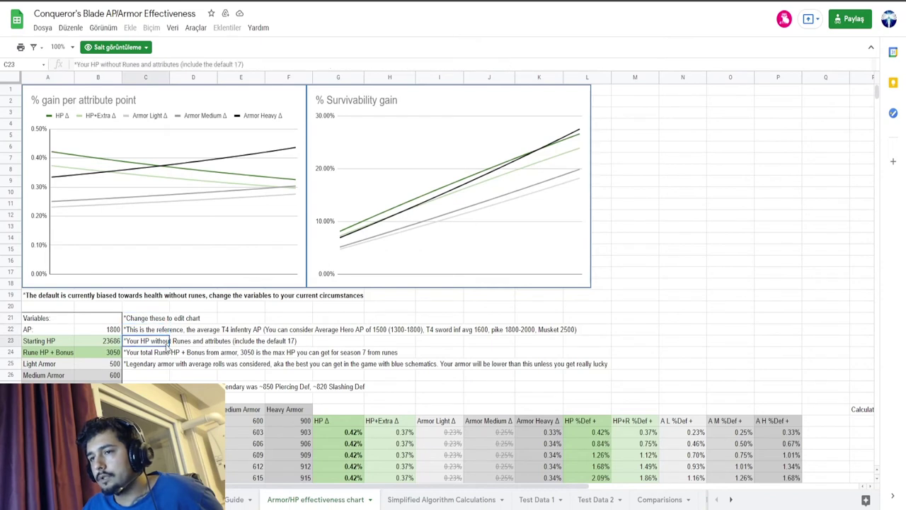
pyautogui.click(169, 354)
pyautogui.click(175, 366)
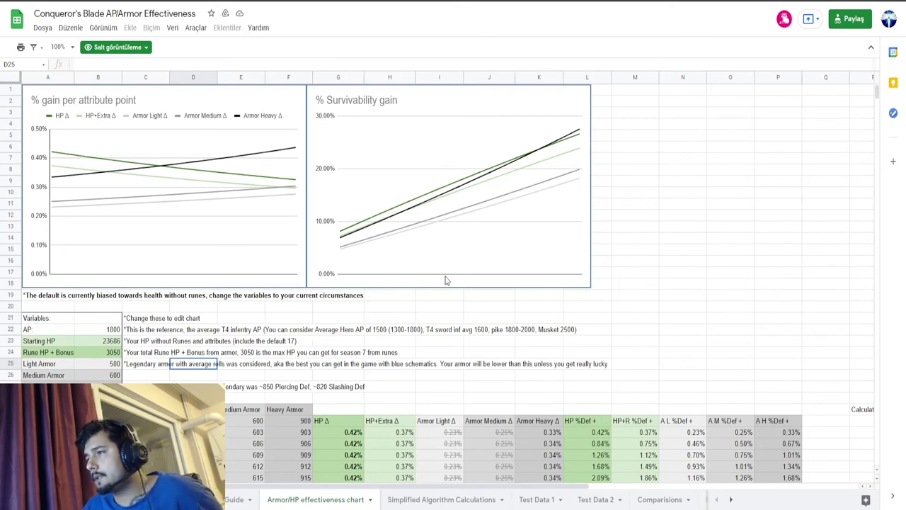
pyautogui.moveTo(511, 161)
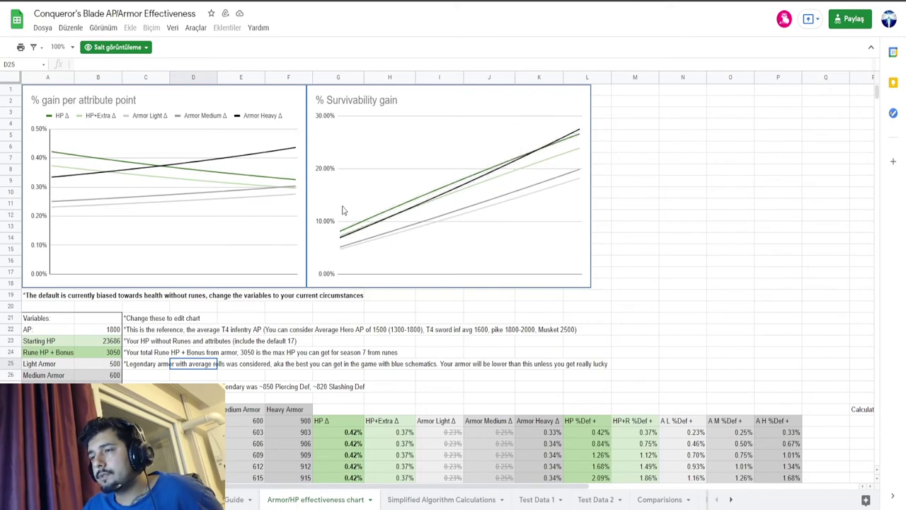
# Step: Open the Simplified Algorithm Calculations sheet and look through its gain tables and attribute rankings
pyautogui.click(441, 501)
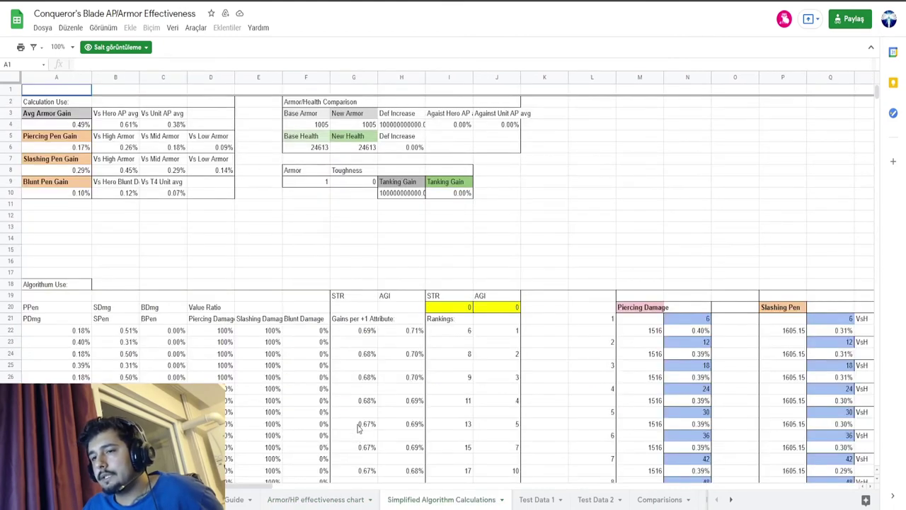
pyautogui.scroll(-5, 359, 427)
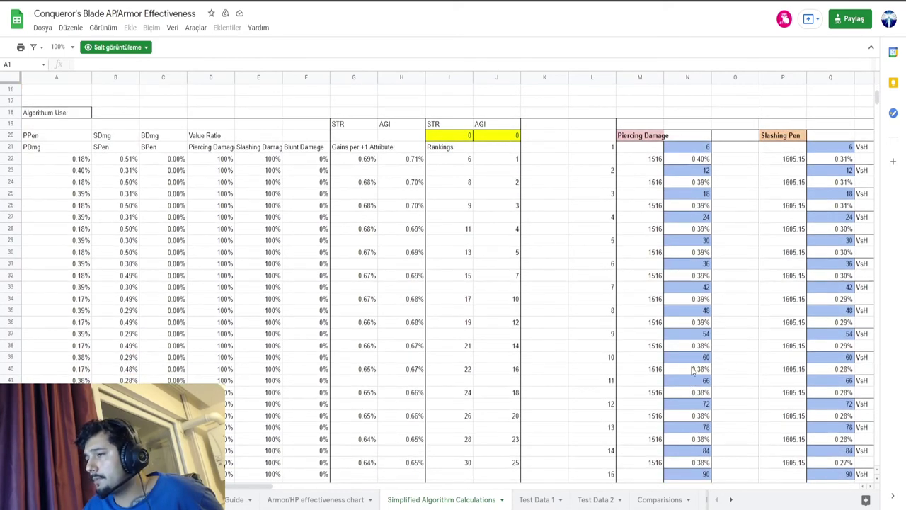
pyautogui.moveTo(876, 99)
pyautogui.mouseDown()
pyautogui.moveTo(872, 126)
pyautogui.moveTo(874, 88)
pyautogui.mouseUp()
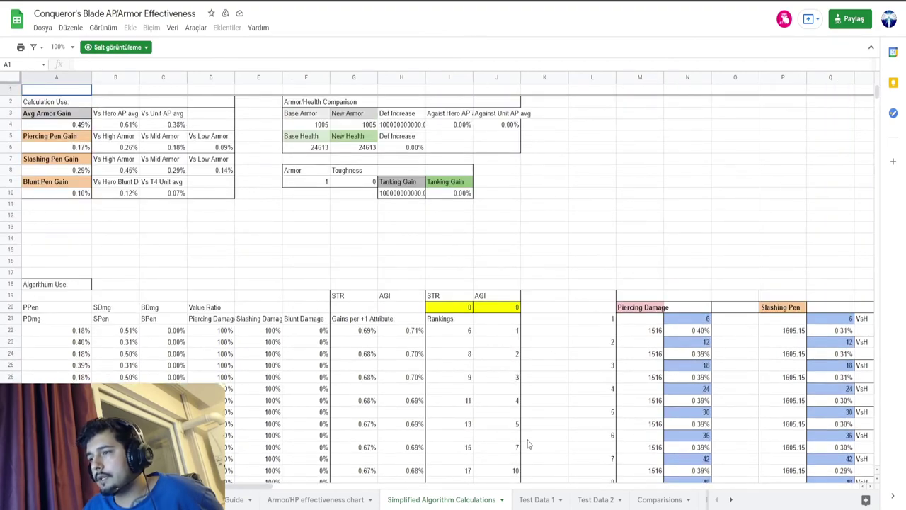
# Step: Open the Test Data 1 sheet and review the LS, Glaive and Spear test tables
pyautogui.click(537, 499)
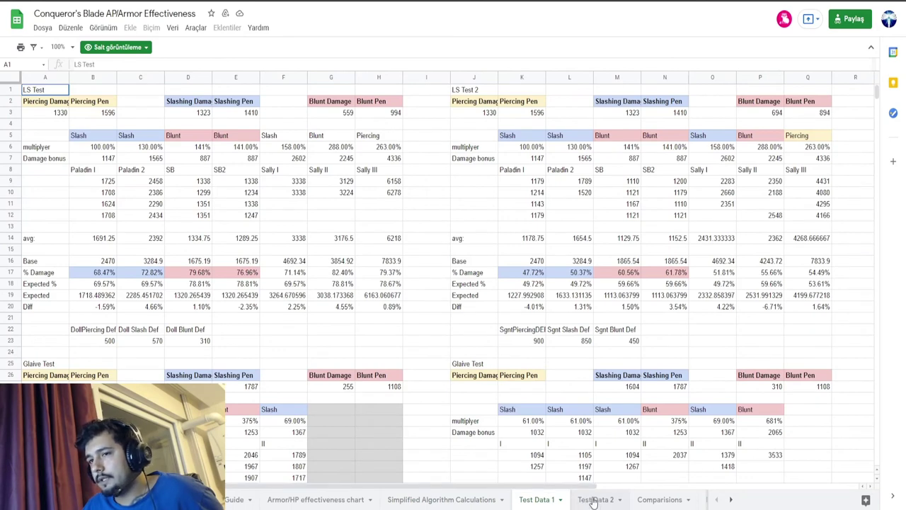
pyautogui.click(35, 364)
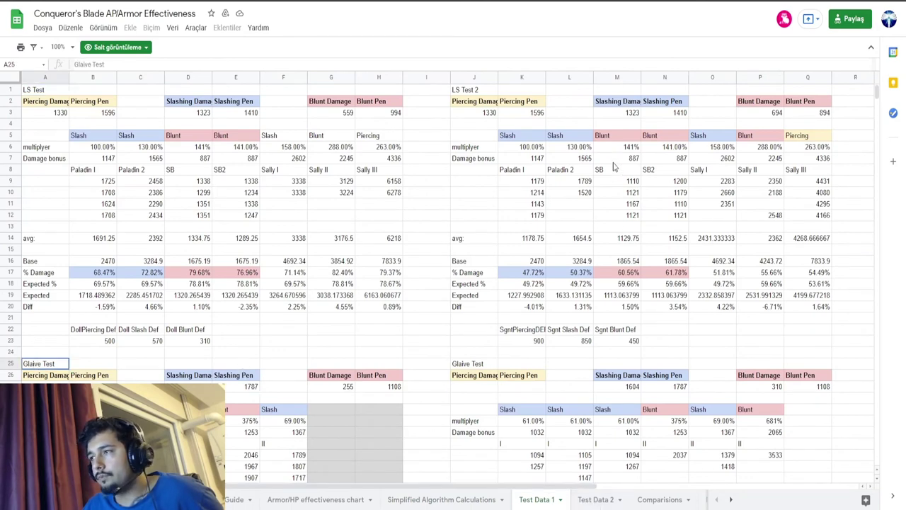
pyautogui.click(37, 92)
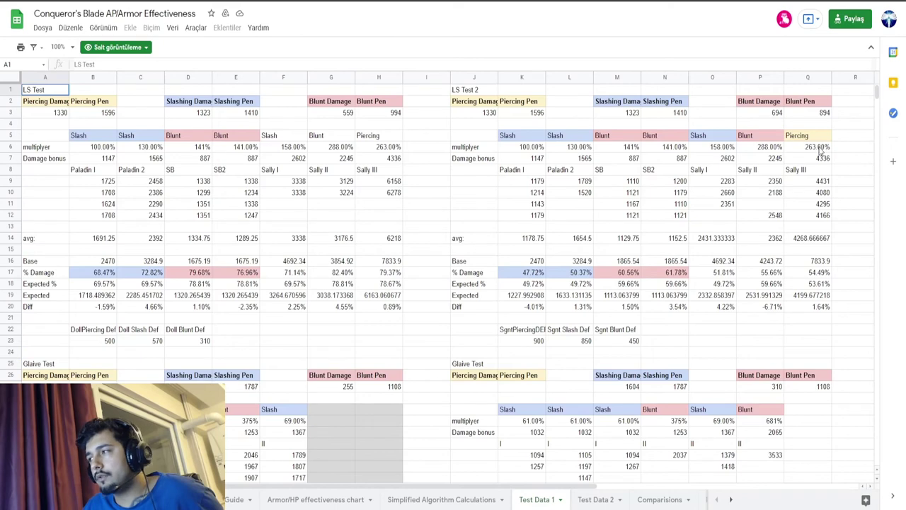
pyautogui.moveTo(877, 91); pyautogui.dragTo(877, 111)
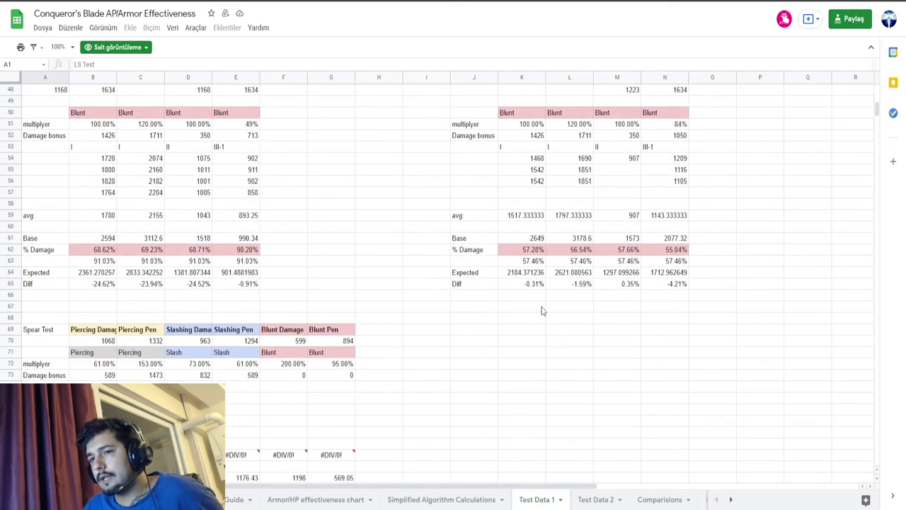
# Step: Open the Test Data 2 sheet and review its LS Test 2 and Spear Test tables
pyautogui.click(577, 498)
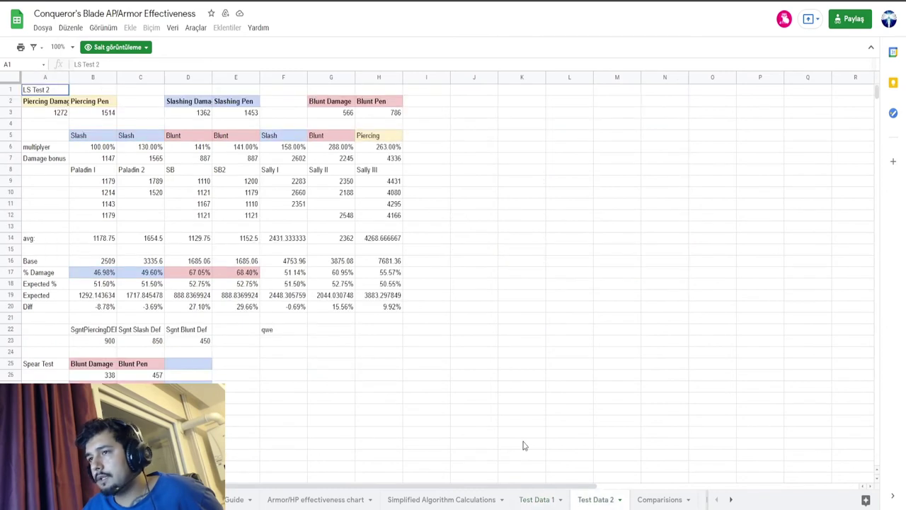
pyautogui.scroll(-1, 469, 412)
pyautogui.scroll(1, 469, 413)
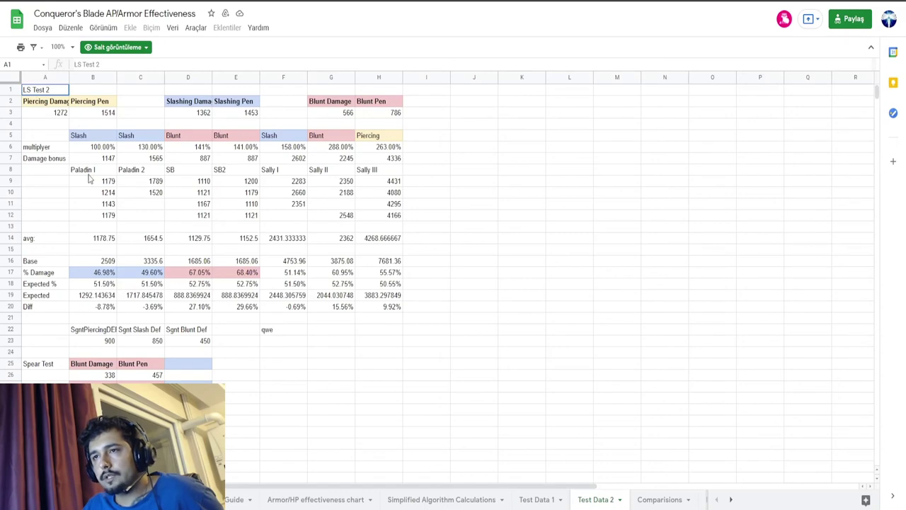
# Step: Look through the remaining Test Data 2 tables, from the Paladin 2 column down to the Musket Test
pyautogui.click(140, 171)
pyautogui.scroll(-5, 388, 340)
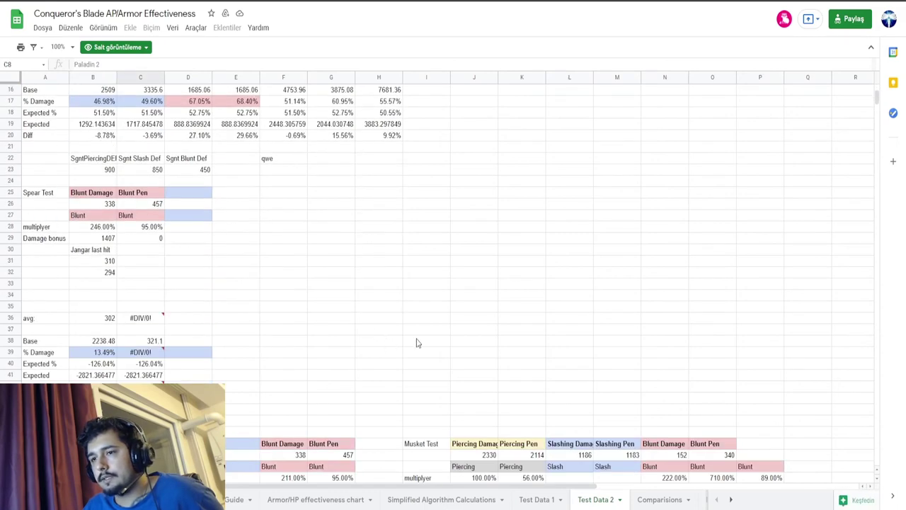
pyautogui.scroll(-7, 418, 339)
# Step: Open the Comparisions sheet and review its table of HP, armor and defense increase
pyautogui.click(659, 499)
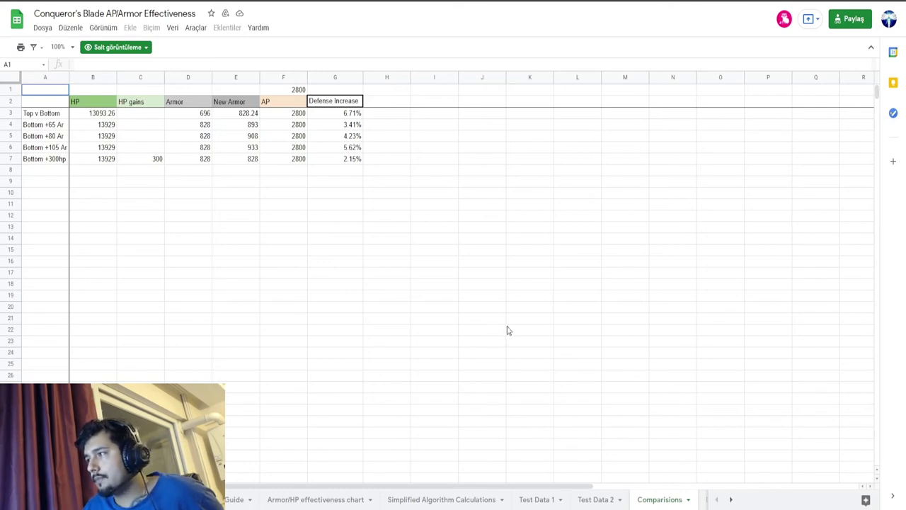
pyautogui.scroll(-3, 506, 329)
pyautogui.scroll(3, 494, 348)
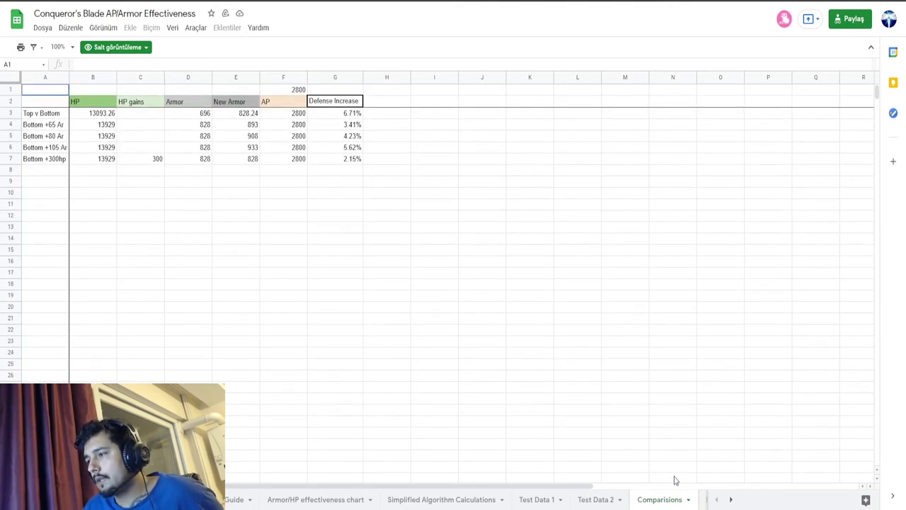
# Step: Open the Further Testing sheet and examine the list of tests done with Men at Arms
pyautogui.click(731, 499)
pyautogui.click(678, 500)
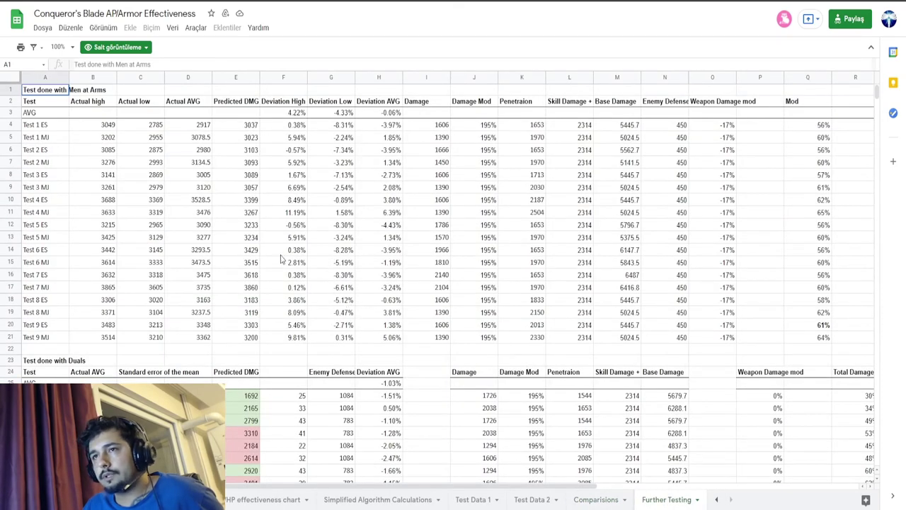
pyautogui.click(76, 92)
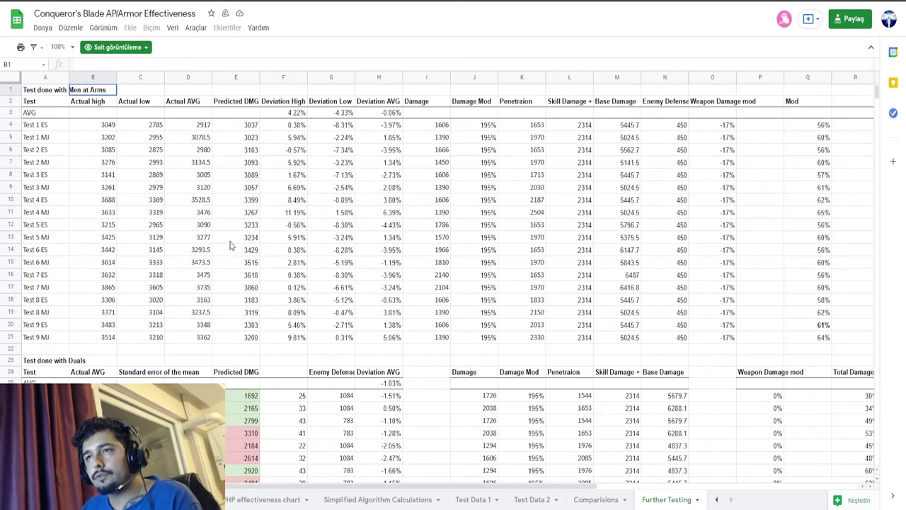
pyautogui.click(56, 124)
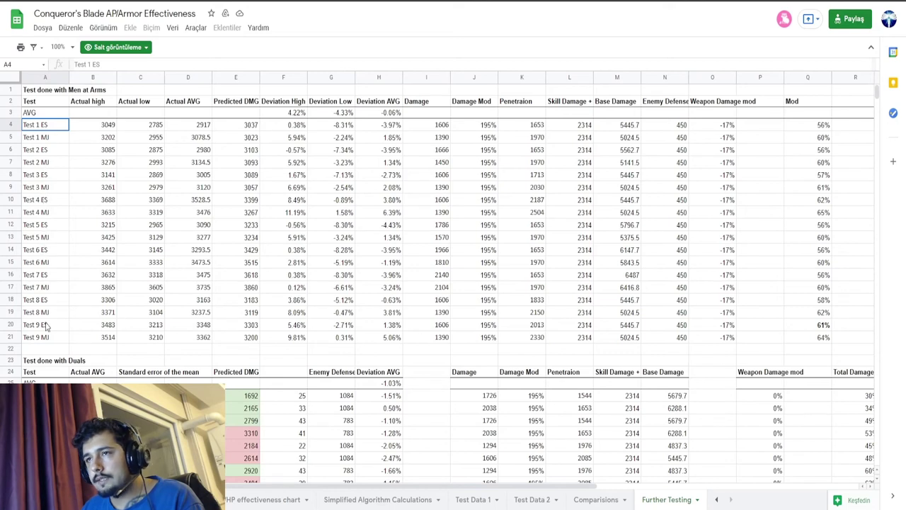
# Step: Go through the column headings of the Men at Arms test table, from Actual high to Penetraion
pyautogui.click(96, 106)
pyautogui.click(174, 106)
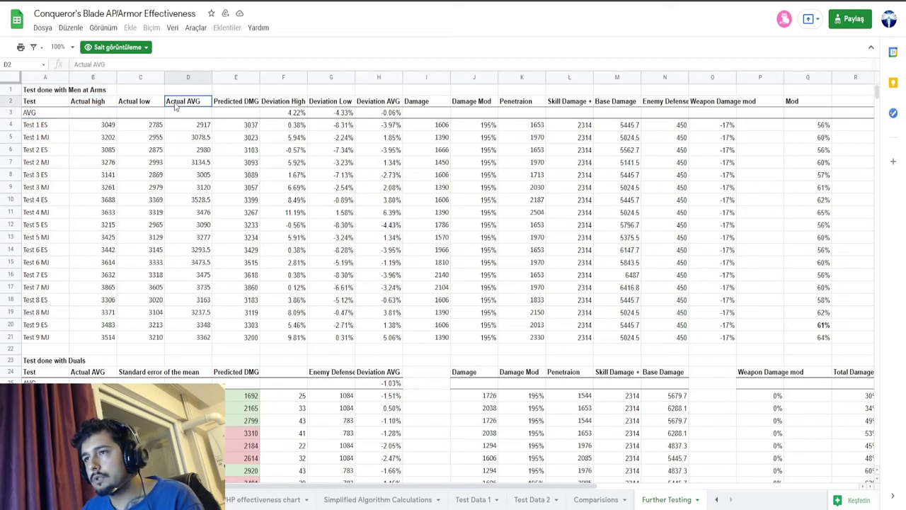
pyautogui.click(234, 106)
pyautogui.click(290, 106)
pyautogui.click(359, 106)
pyautogui.click(421, 105)
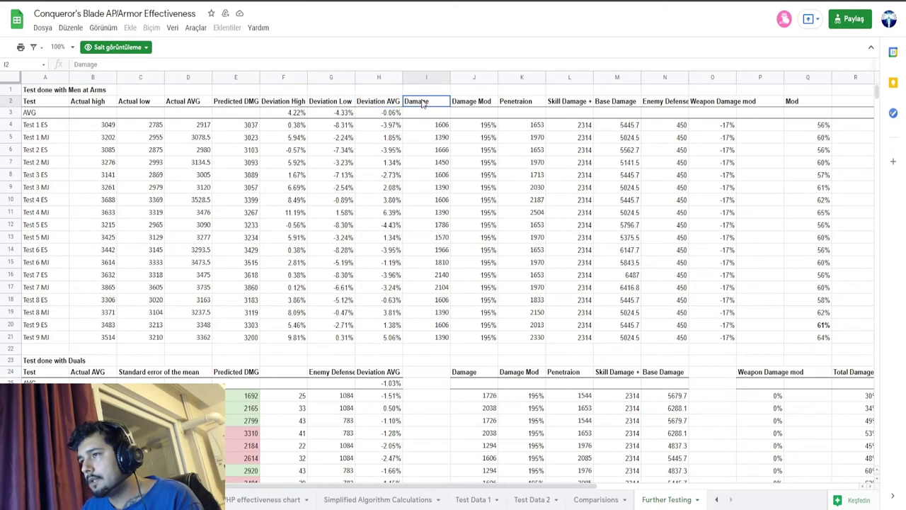
pyautogui.click(522, 107)
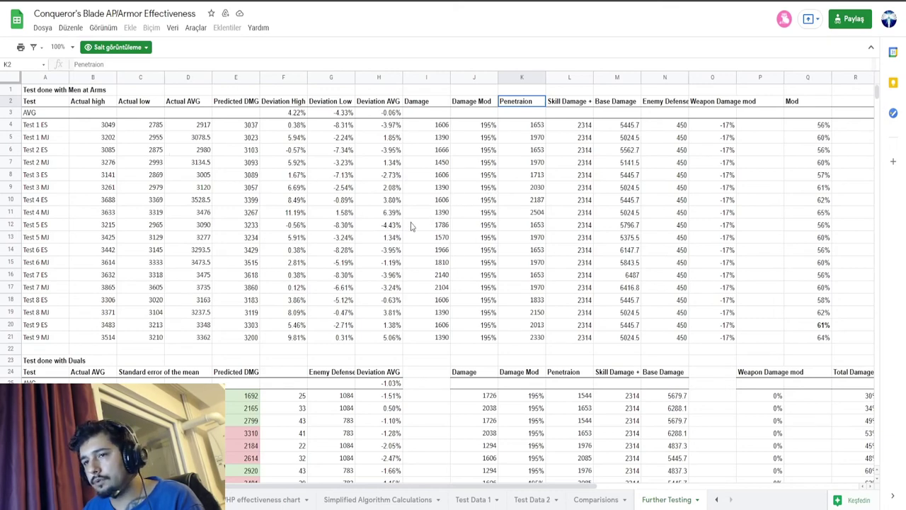
# Step: Review the table of tests done with Duals, continuing down to the BoneBreaker section
pyautogui.scroll(-5, 350, 234)
pyautogui.scroll(-2, 336, 237)
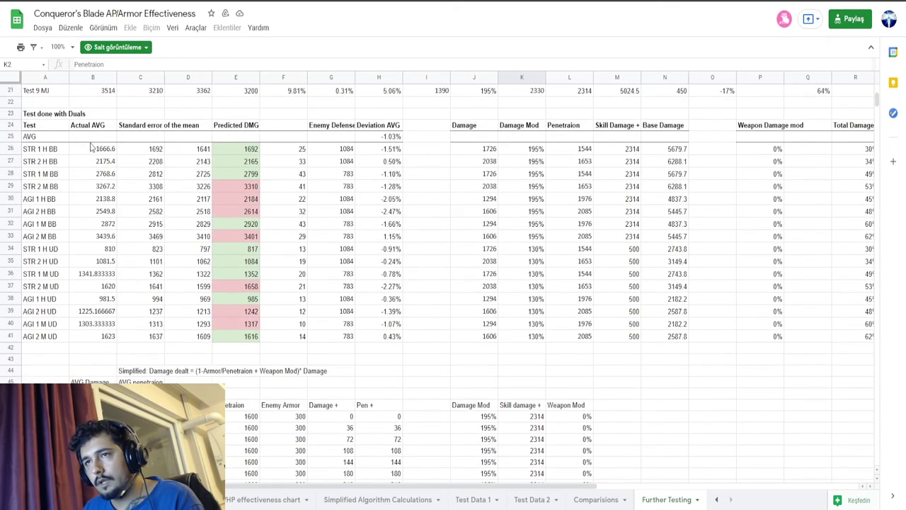
pyautogui.scroll(-2, 298, 224)
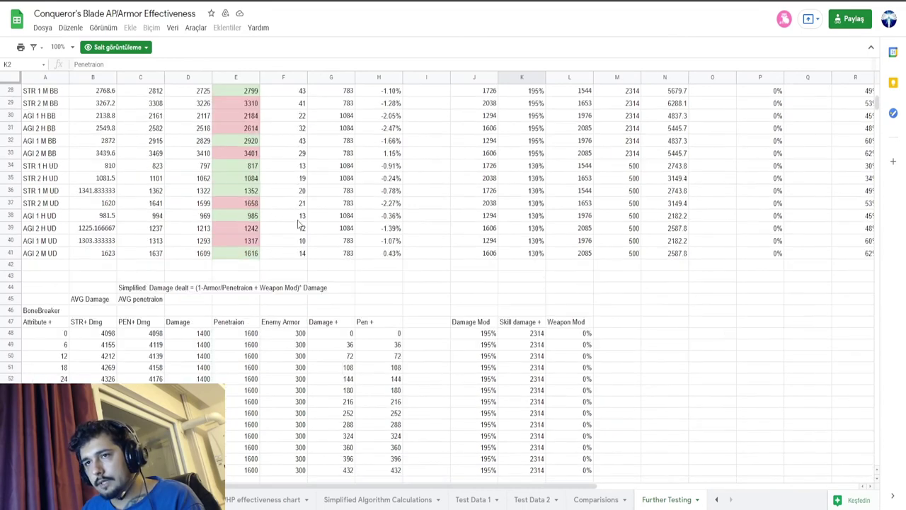
pyautogui.scroll(-4, 301, 225)
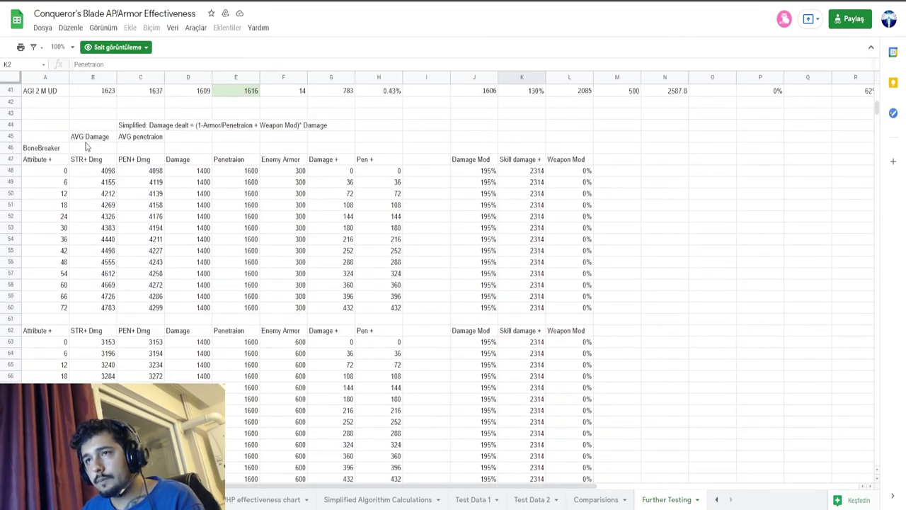
# Step: Examine the BoneBreaker heading and each part of the simplified Damage dealt formula above it
pyautogui.click(34, 149)
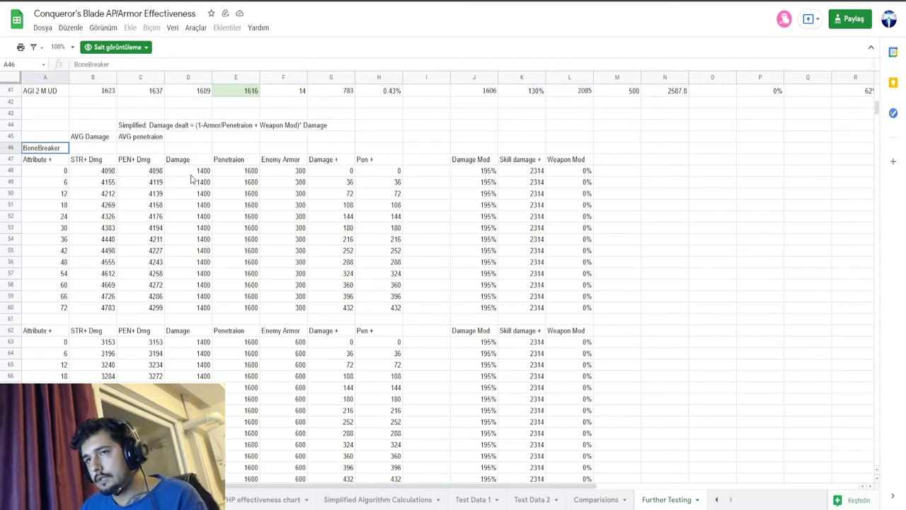
pyautogui.click(149, 129)
pyautogui.click(208, 130)
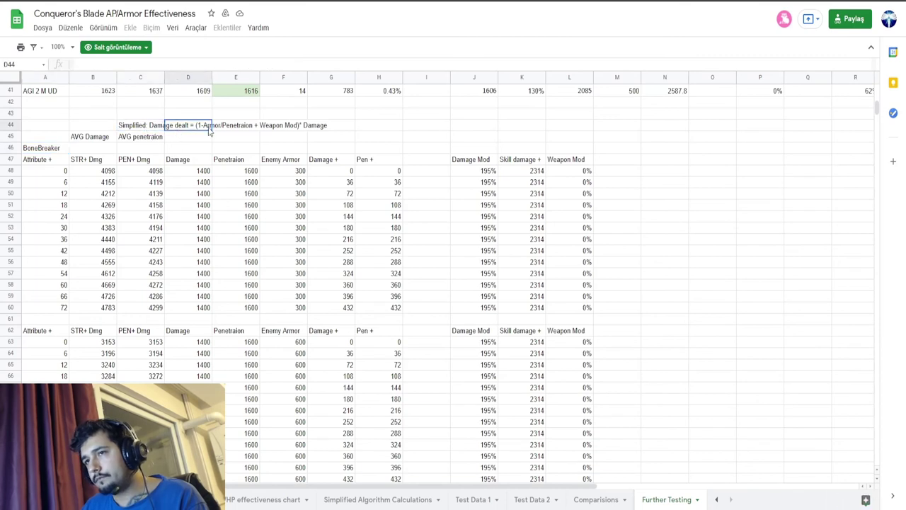
pyautogui.click(256, 129)
pyautogui.click(309, 130)
pyautogui.click(263, 129)
pyautogui.click(256, 129)
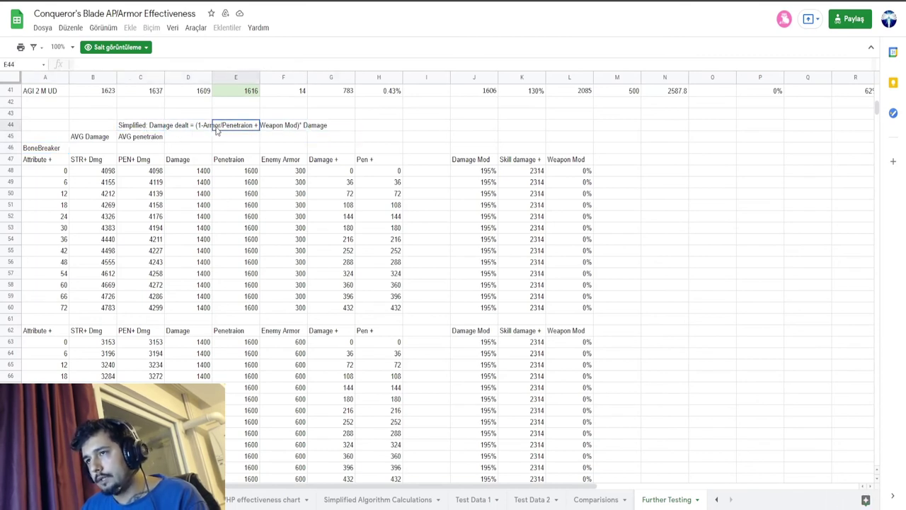
pyautogui.click(202, 128)
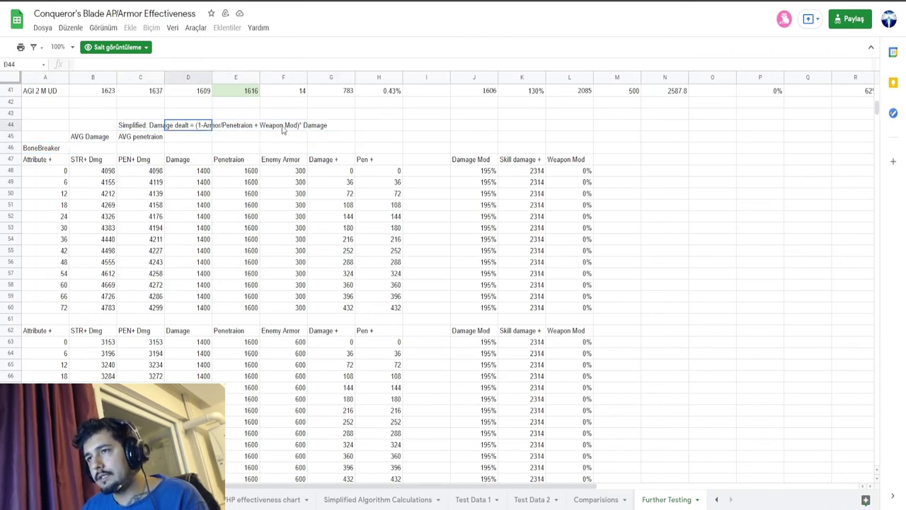
pyautogui.scroll(6, 312, 244)
pyautogui.scroll(3, 316, 249)
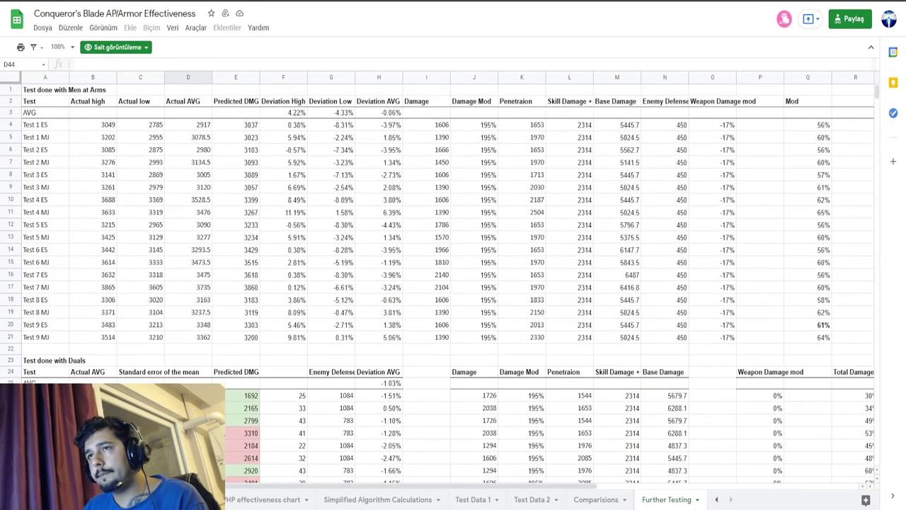
# Step: Switch to the CB Overview v0.3 spreadsheet and look through its unit block and block recovery table
pyautogui.hotkey('ctrl', 'Tab')
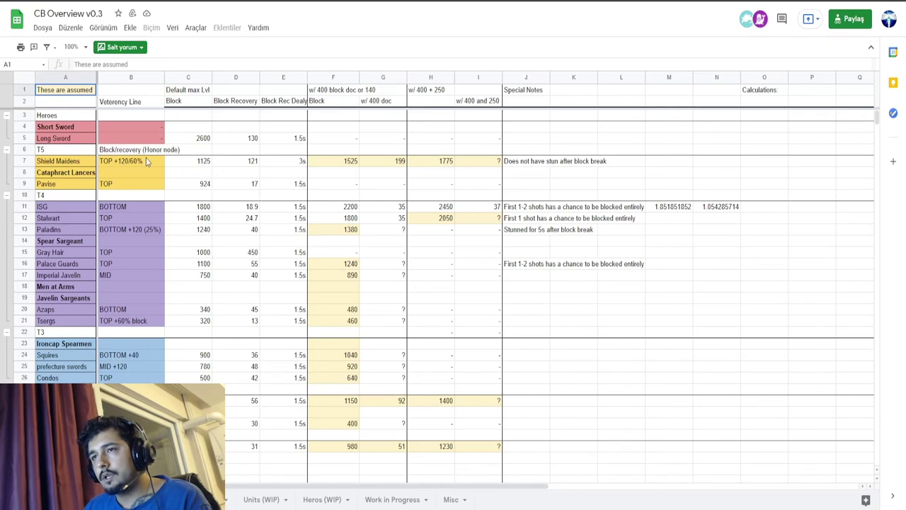
pyautogui.scroll(-5, 177, 212)
pyautogui.scroll(3, 205, 263)
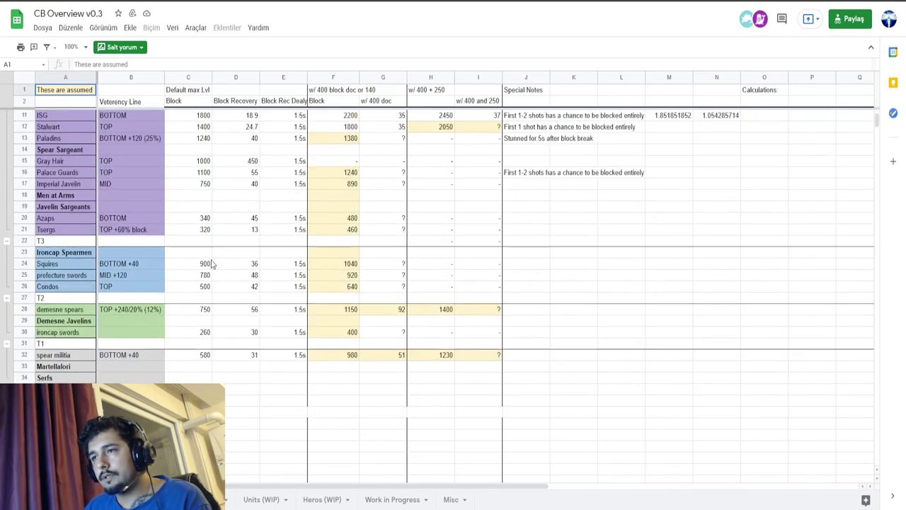
pyautogui.scroll(2, 211, 263)
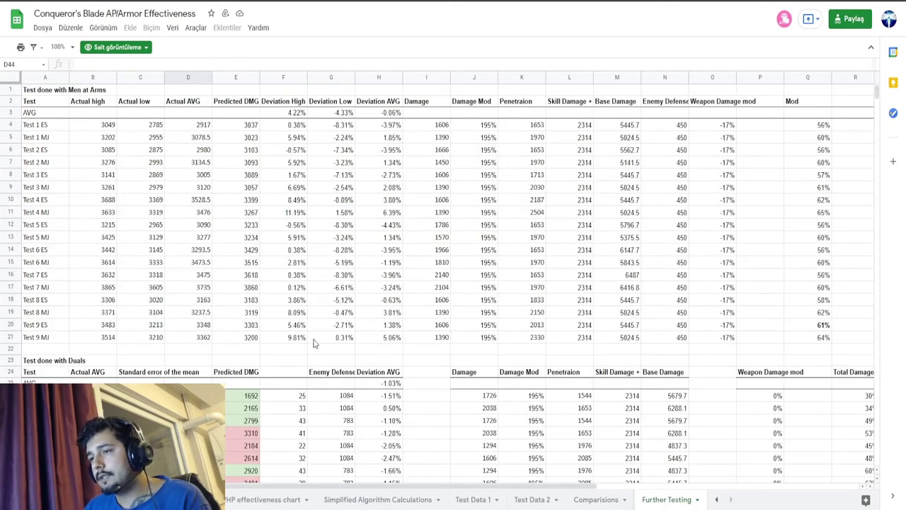
# Step: Return to the attribute guide sheet and review its author credit, Discord and video link labels, and Rules of Thumb
pyautogui.click(236, 499)
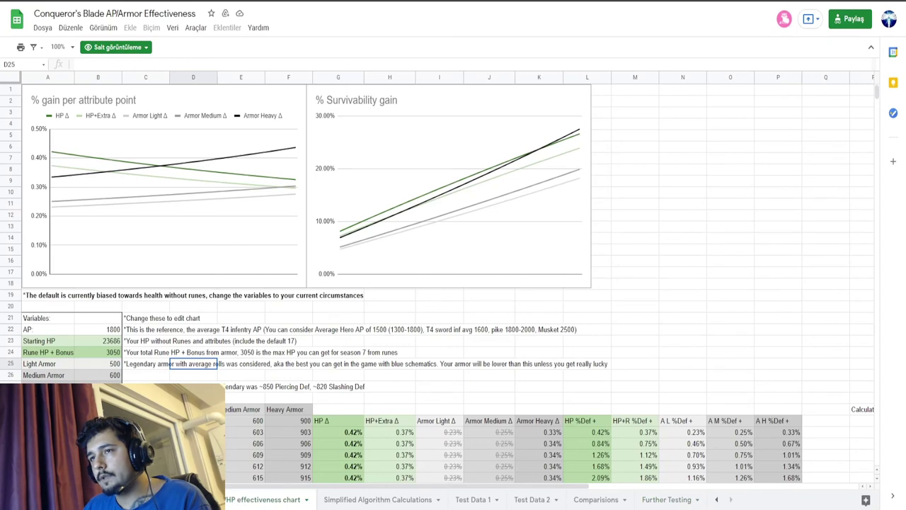
pyautogui.hotkey('ctrl', 'pageup')
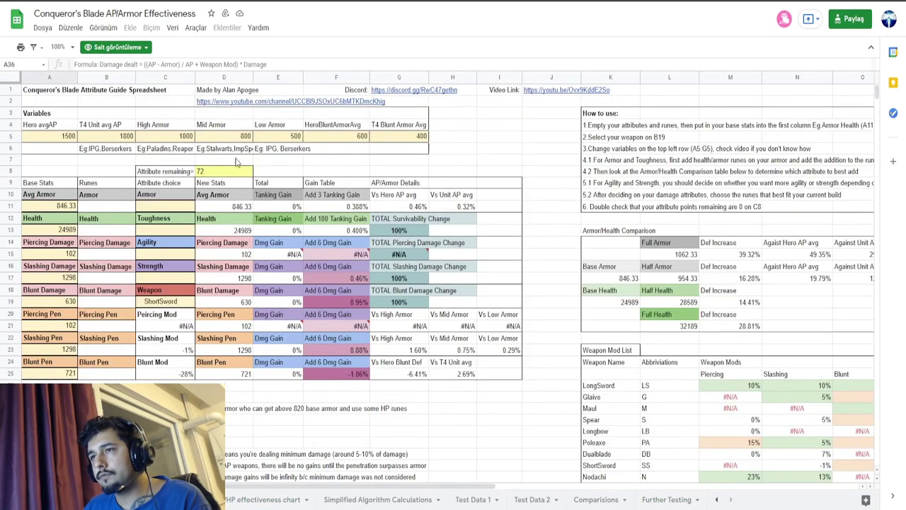
pyautogui.click(207, 90)
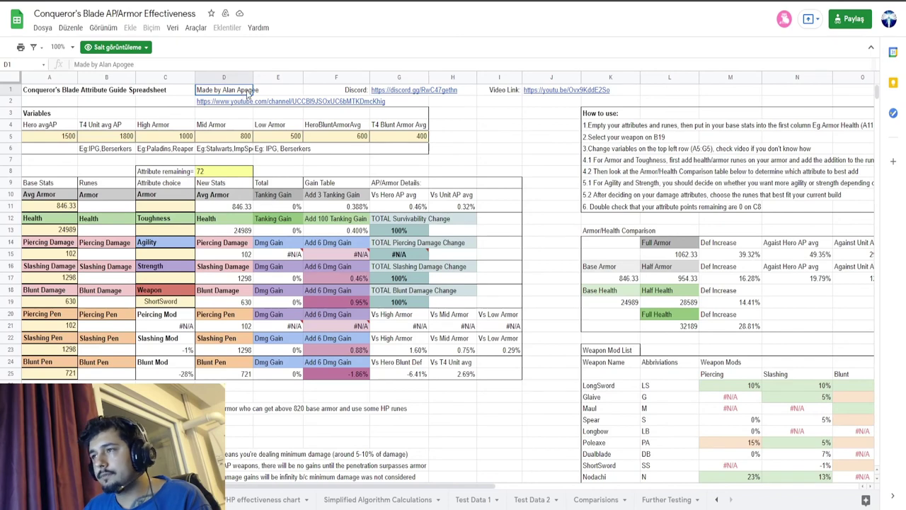
pyautogui.click(365, 90)
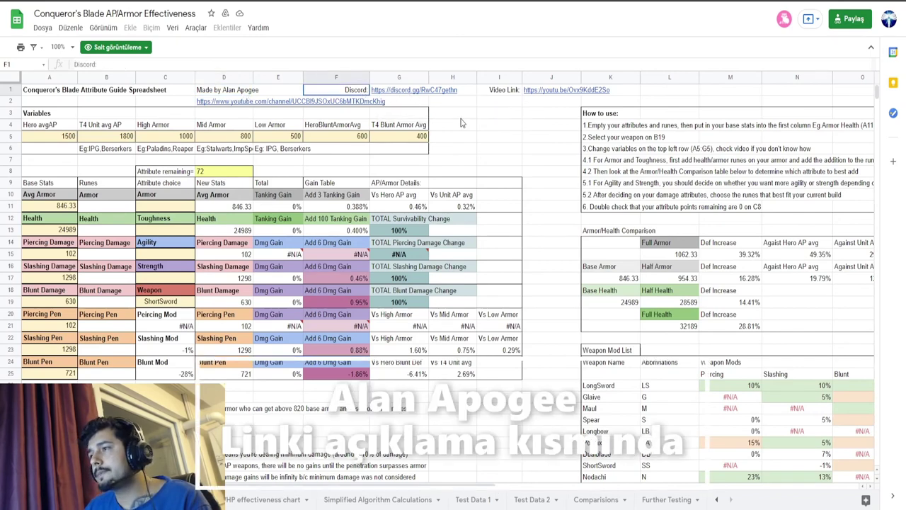
pyautogui.click(511, 92)
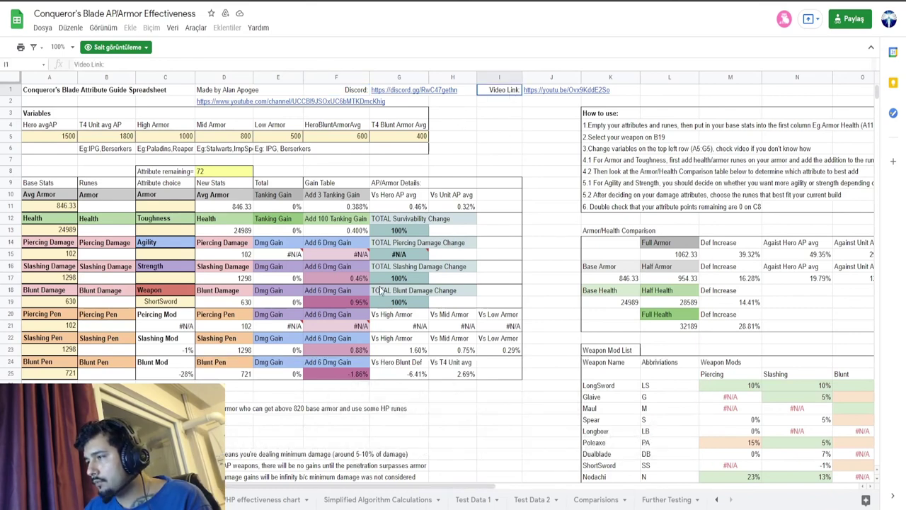
pyautogui.scroll(-5, 555, 268)
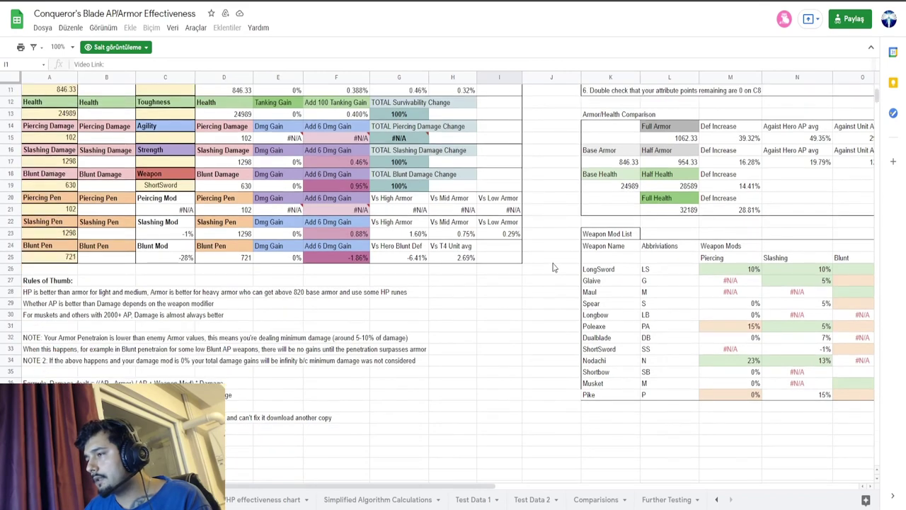
pyautogui.scroll(5, 555, 267)
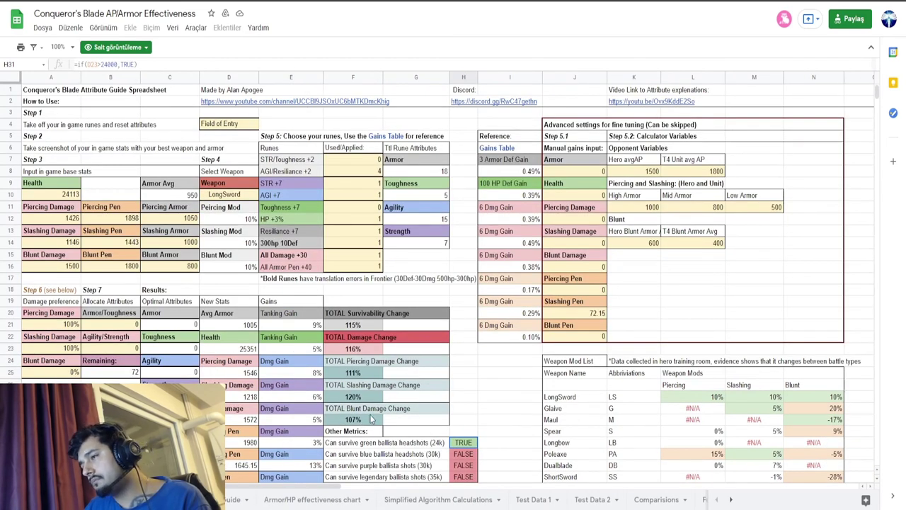
# Step: Look over the guide's results, total survivability and damage changes, and the ballista survival metrics
pyautogui.scroll(-3, 380, 402)
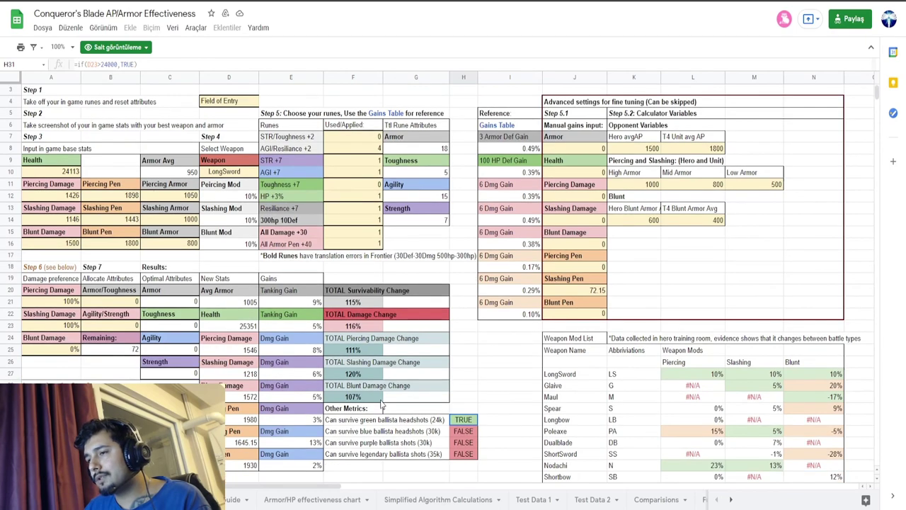
pyautogui.scroll(3, 380, 402)
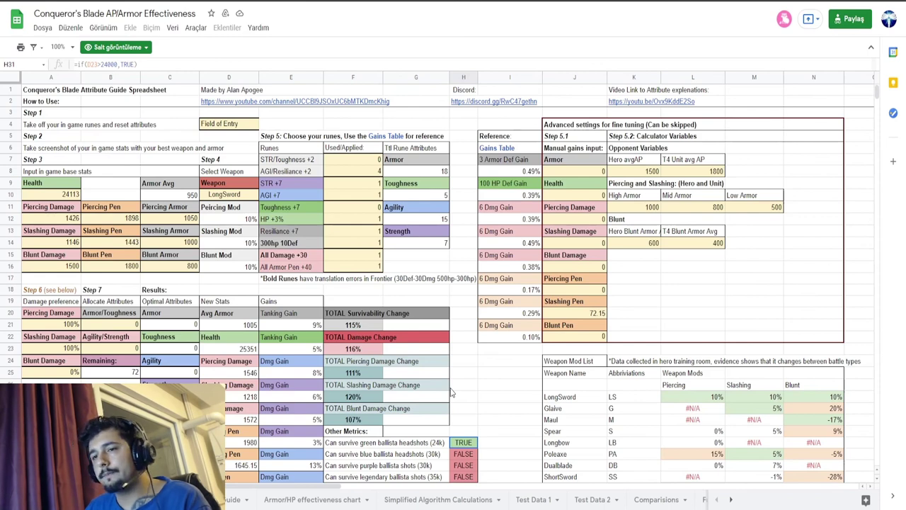
pyautogui.scroll(-2, 451, 391)
pyautogui.scroll(2, 452, 391)
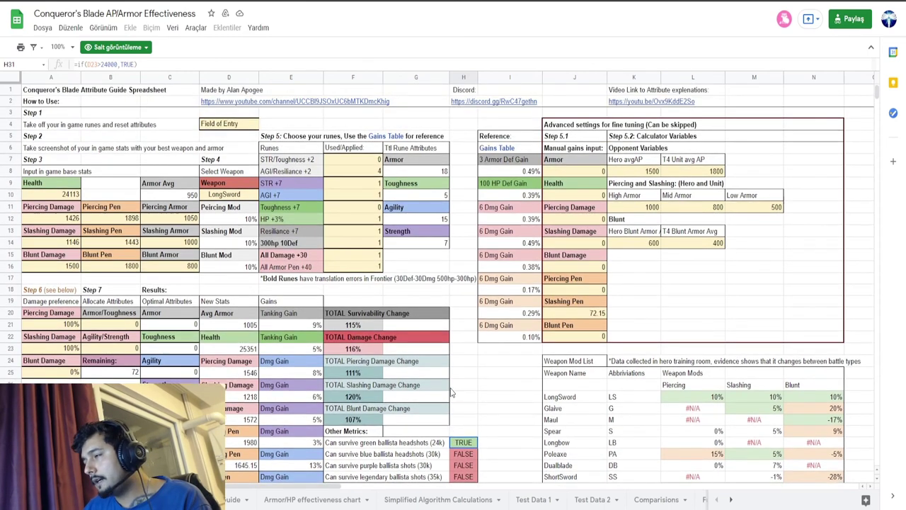